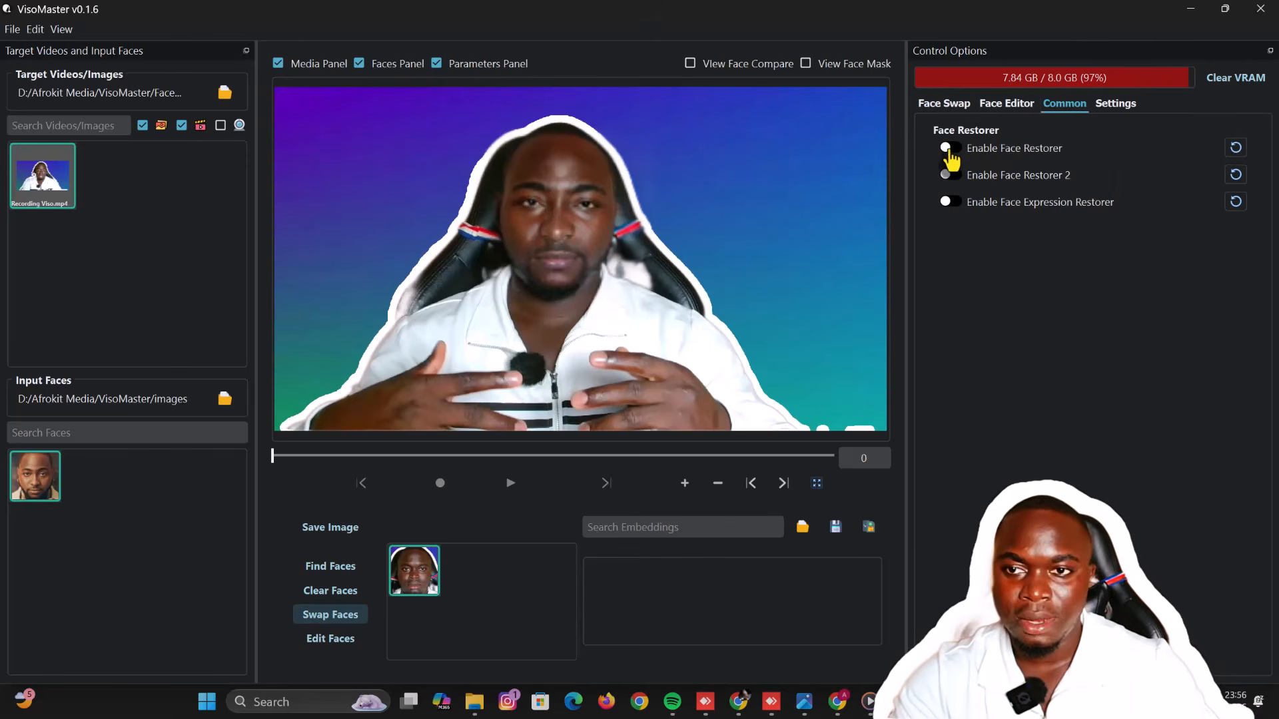
Enable the Face Restorer for the swapped face
{"action": "left_click", "coordinate": [949, 148]}
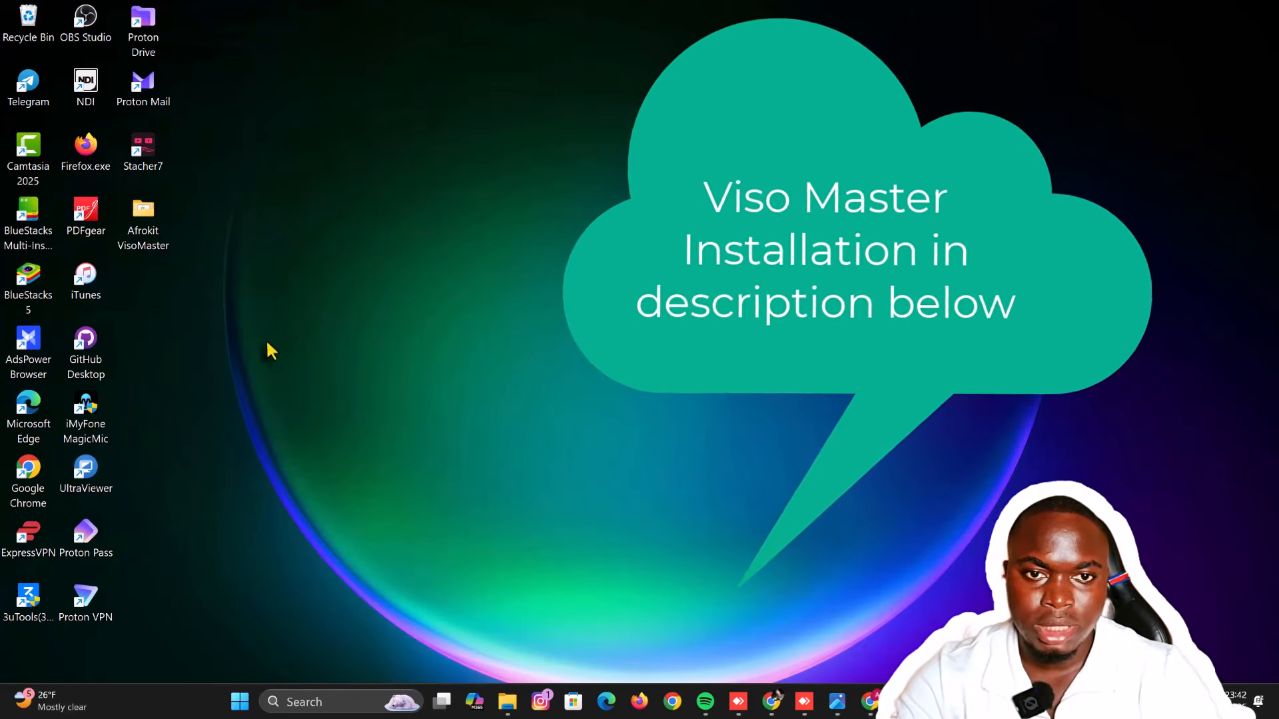
Launch VisoMaster with the Start.bat shortcut in the Afrokit VisoMaster desktop folder, without loading the last workspace
{"action": "double_click", "coordinate": [142, 211]}
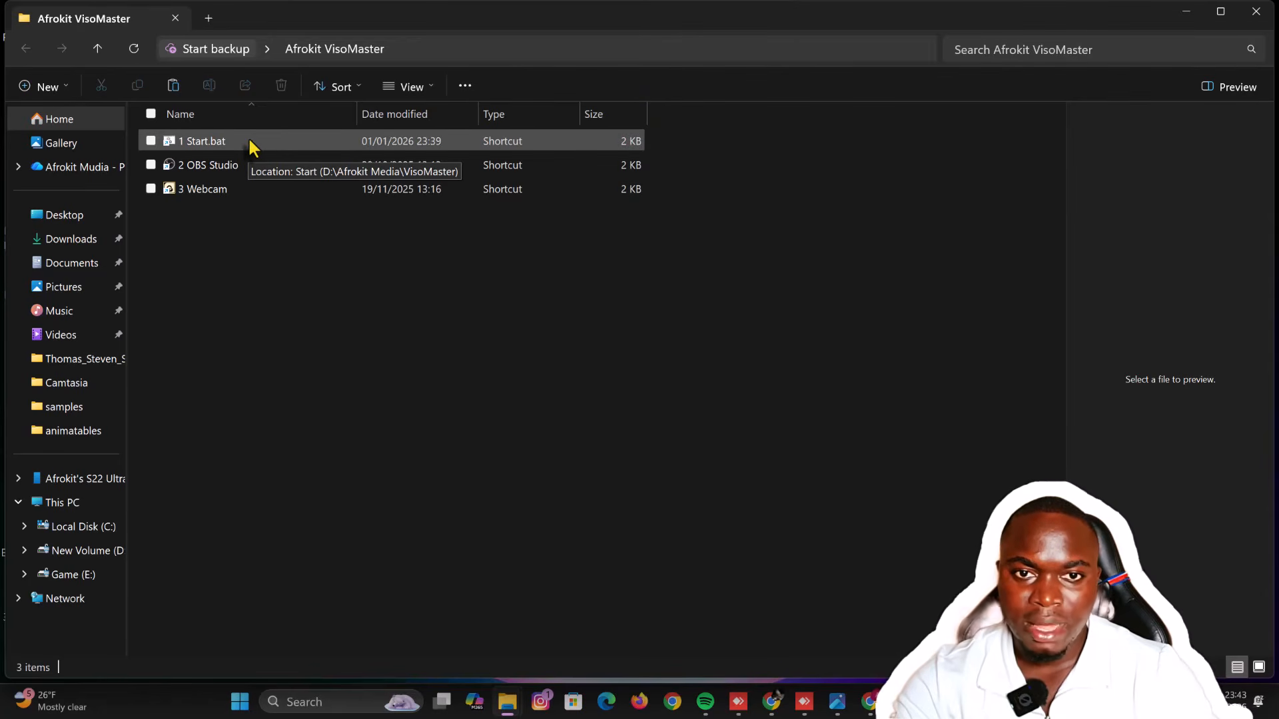
{"action": "double_click", "coordinate": [250, 140]}
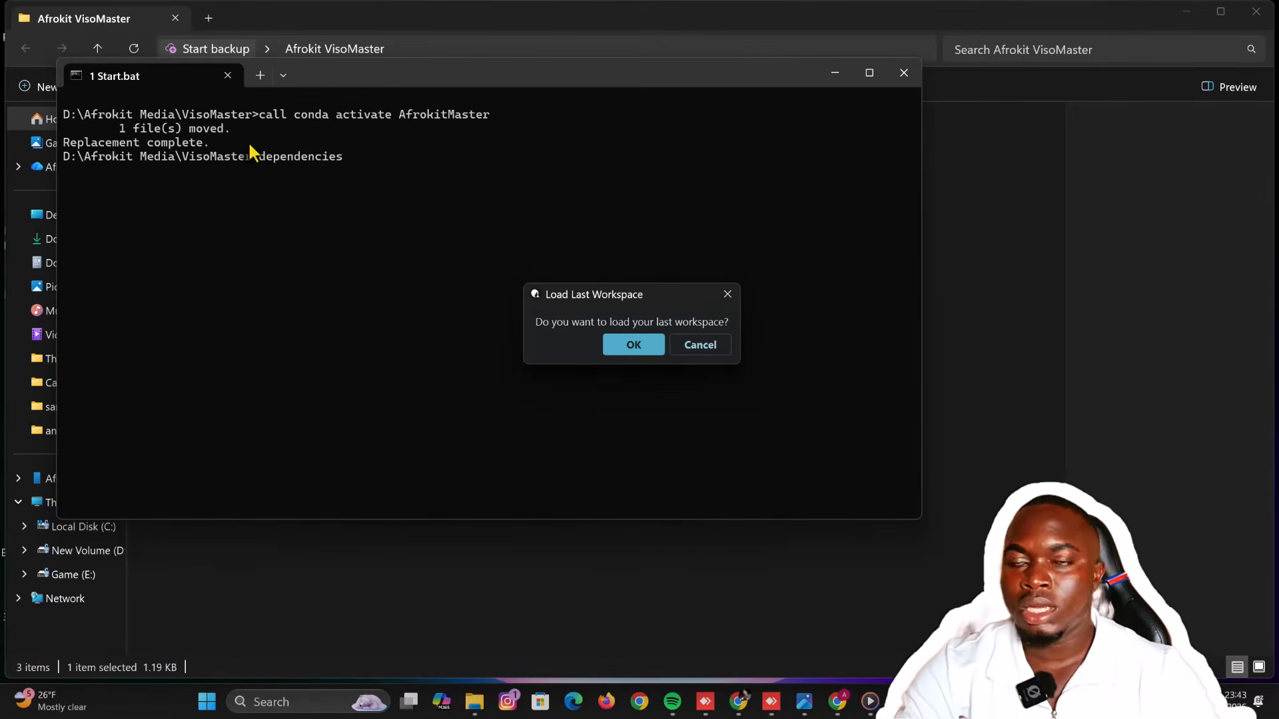
{"action": "left_click", "coordinate": [700, 345]}
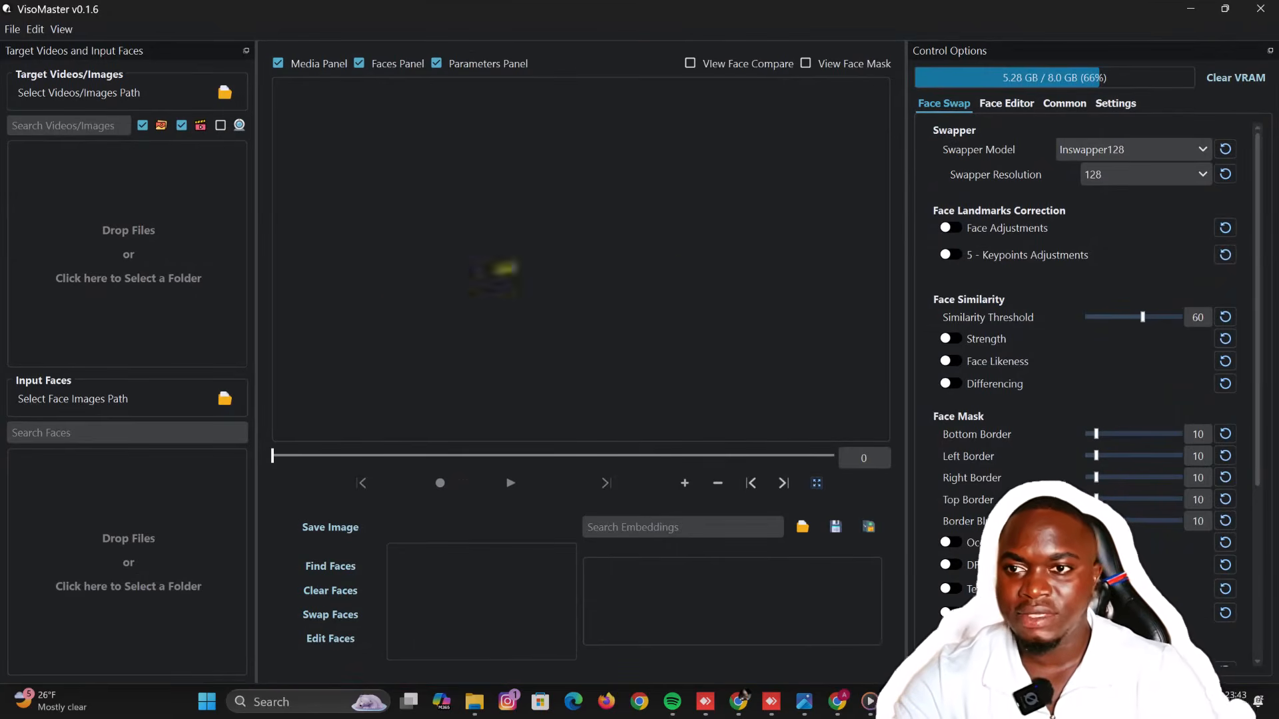
{"action": "scroll", "coordinate": [1050, 271], "scroll_direction": "down", "scroll_amount": 5}
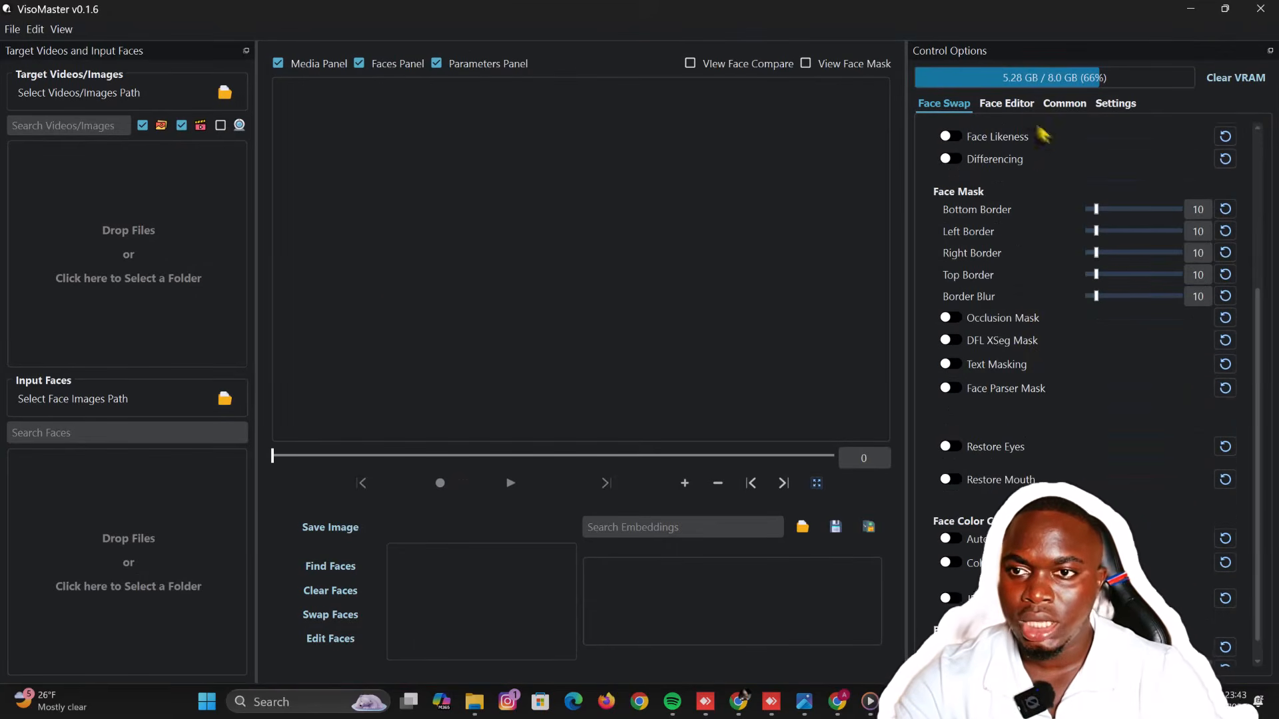
{"action": "left_click", "coordinate": [1118, 105]}
{"action": "scroll", "coordinate": [1034, 249], "scroll_direction": "up", "scroll_amount": 2}
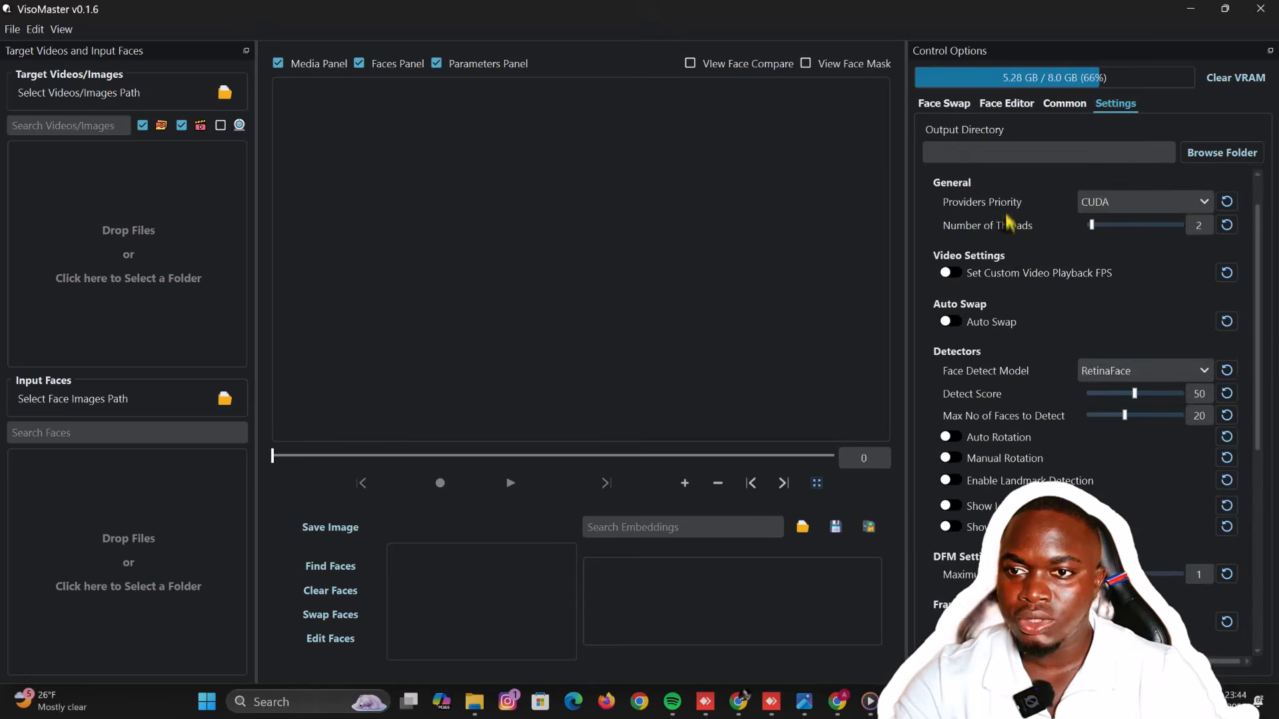
{"action": "left_click", "coordinate": [944, 103]}
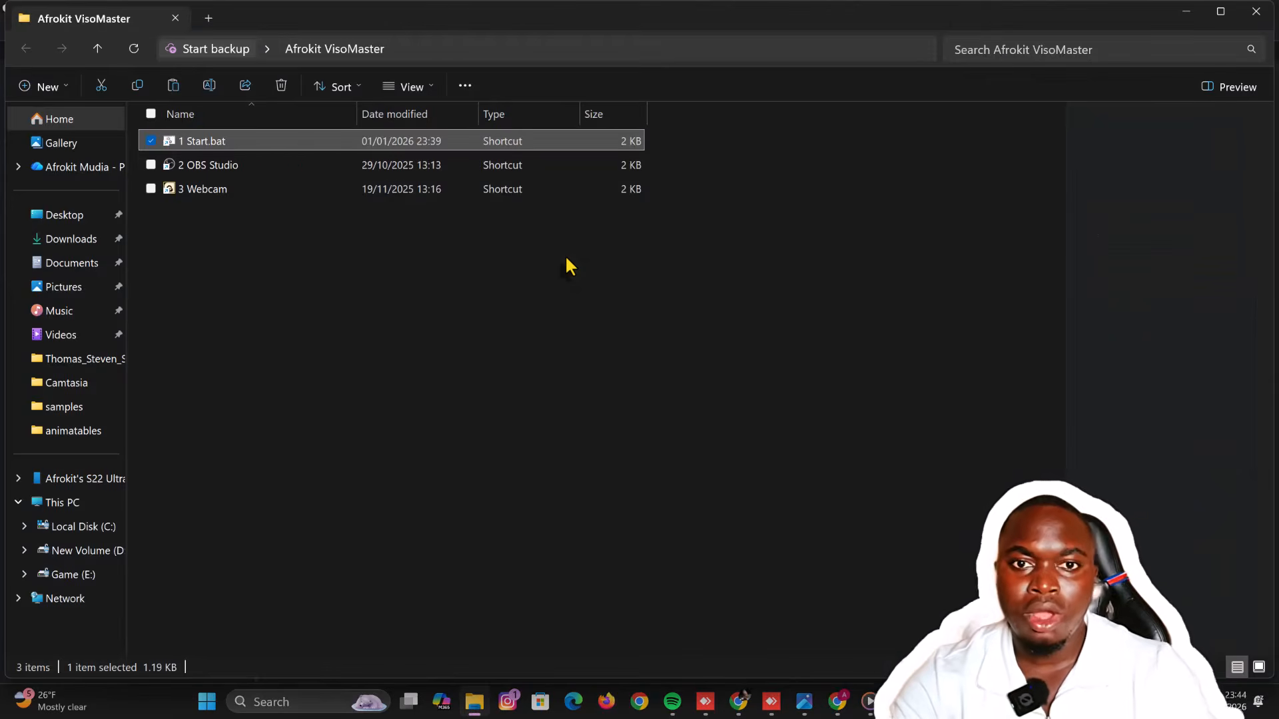
Open the VisoMaster installation folder that the Start.bat shortcut points to
{"action": "right_click", "coordinate": [290, 140]}
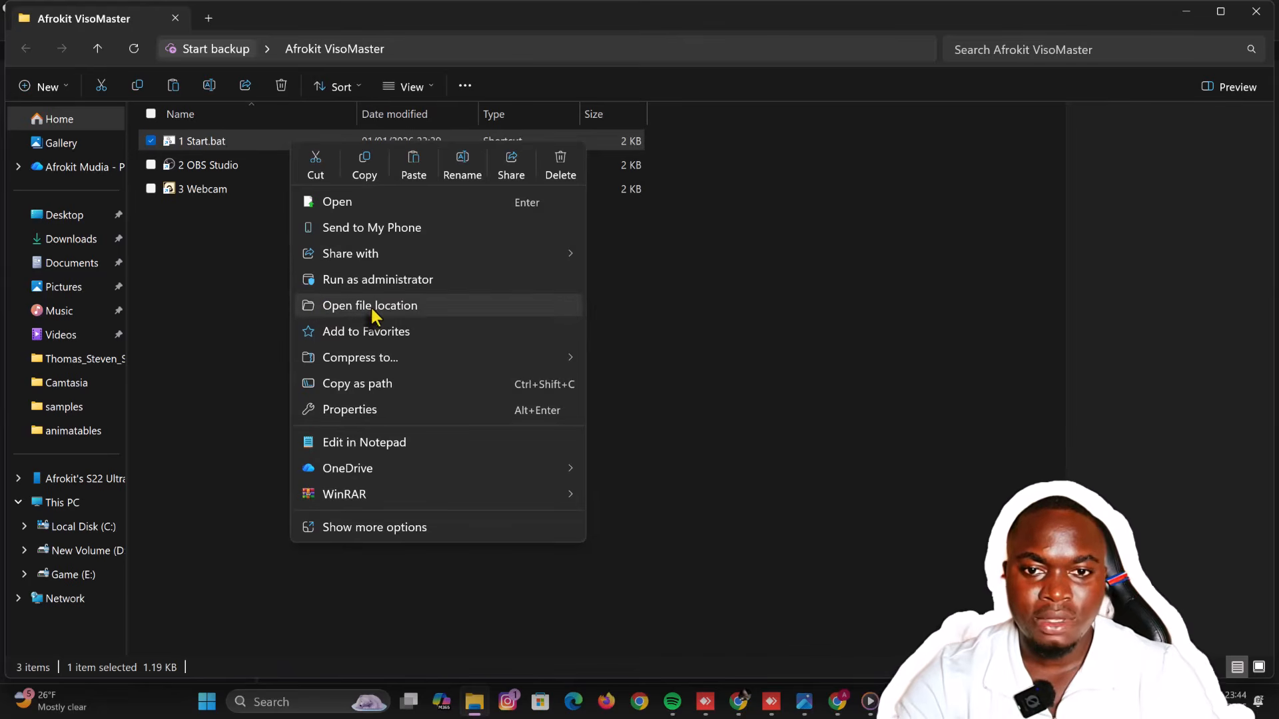
{"action": "left_click", "coordinate": [428, 304]}
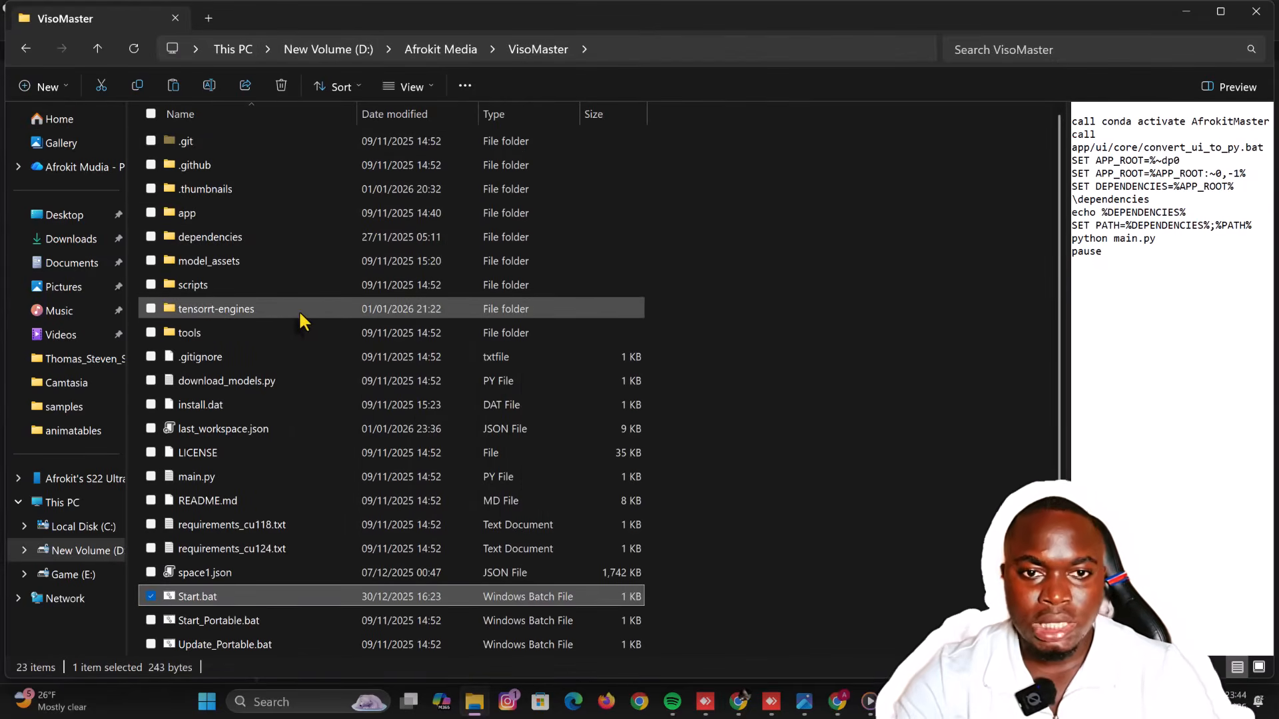
{"action": "scroll", "coordinate": [299, 309], "scroll_direction": "down", "scroll_amount": 1}
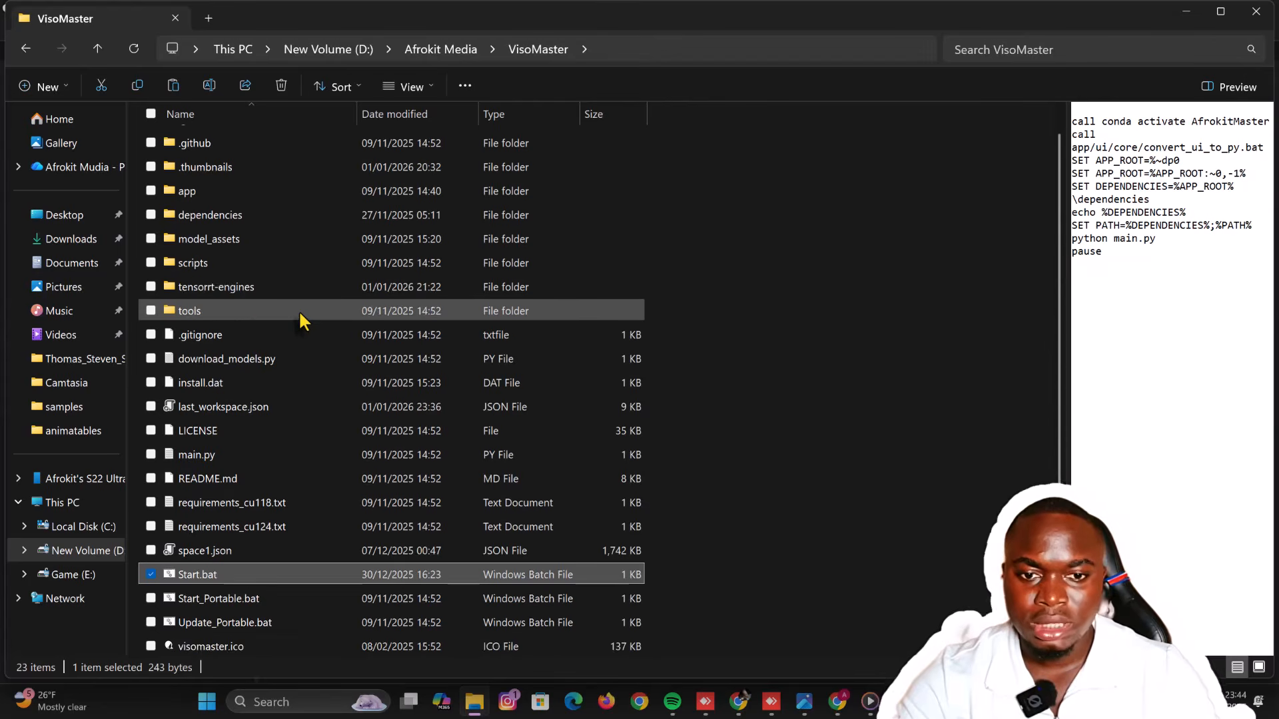
{"action": "scroll", "coordinate": [298, 310], "scroll_direction": "up", "scroll_amount": 1}
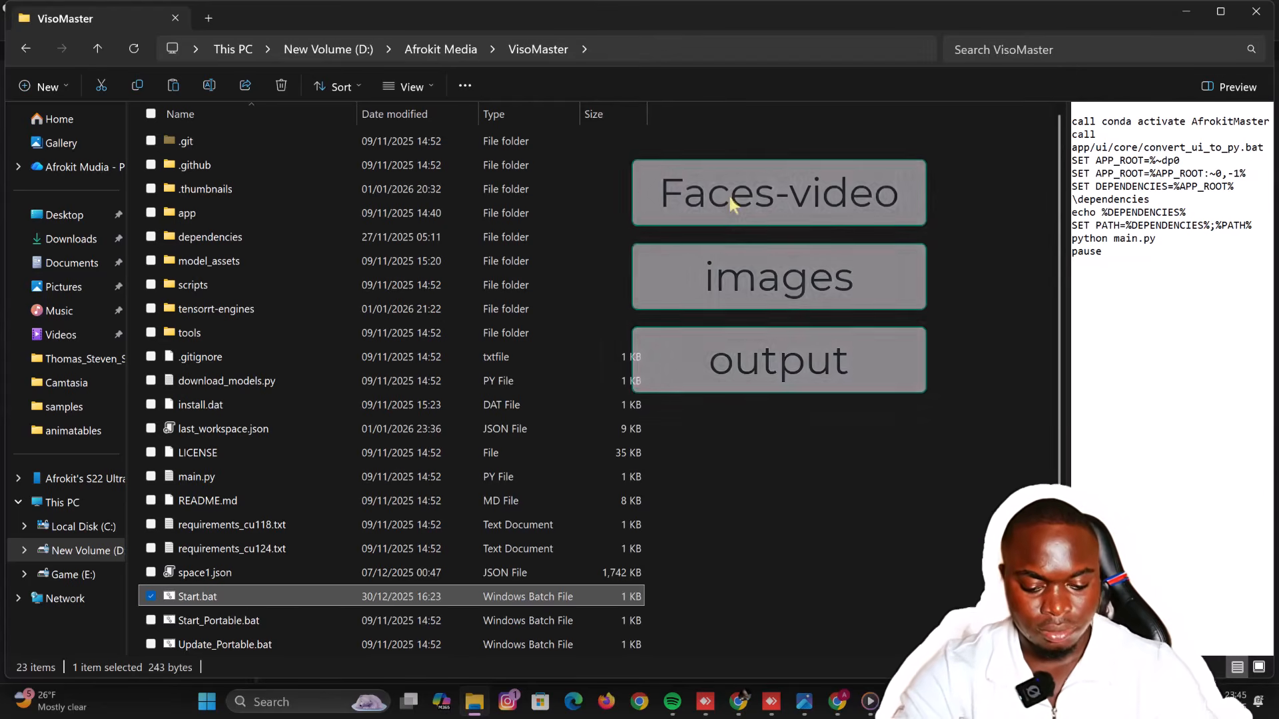
Create a new folder named Faces-video inside the VisoMaster folder
{"action": "key", "text": "ctrl+shift+n"}
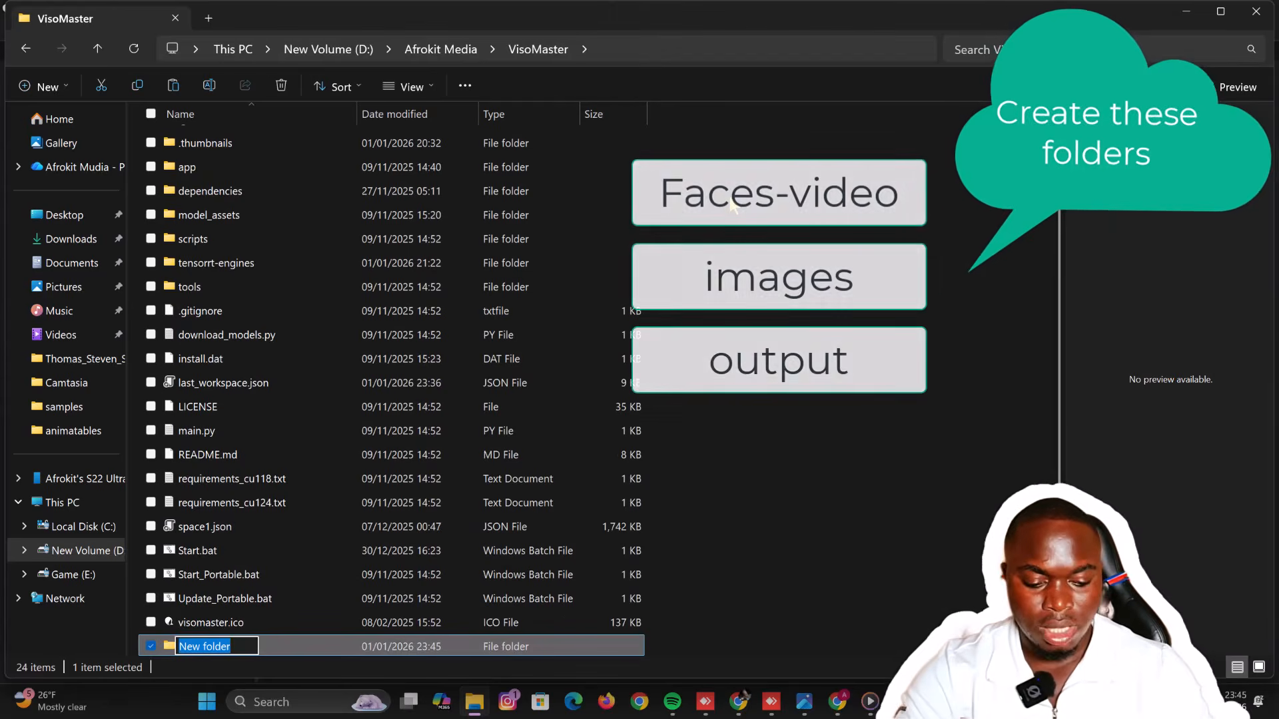
{"action": "type", "text": "inpu"}
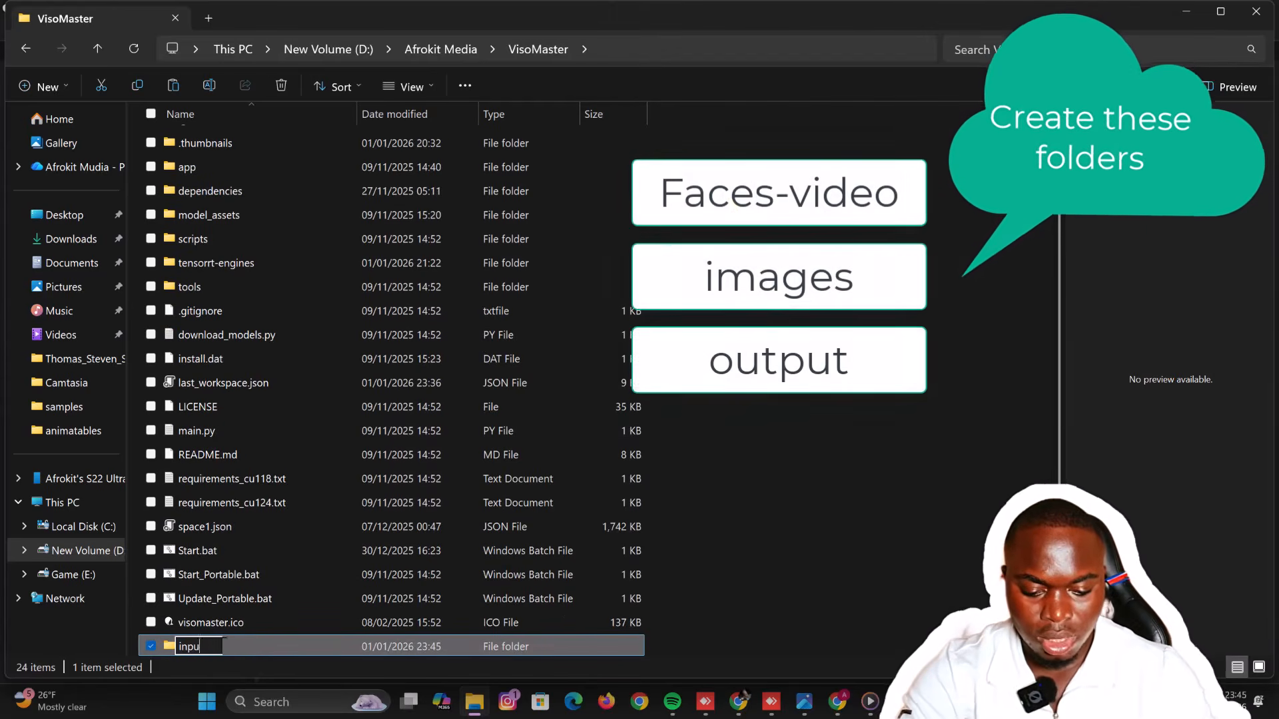
{"action": "type", "text": "tfaces"}
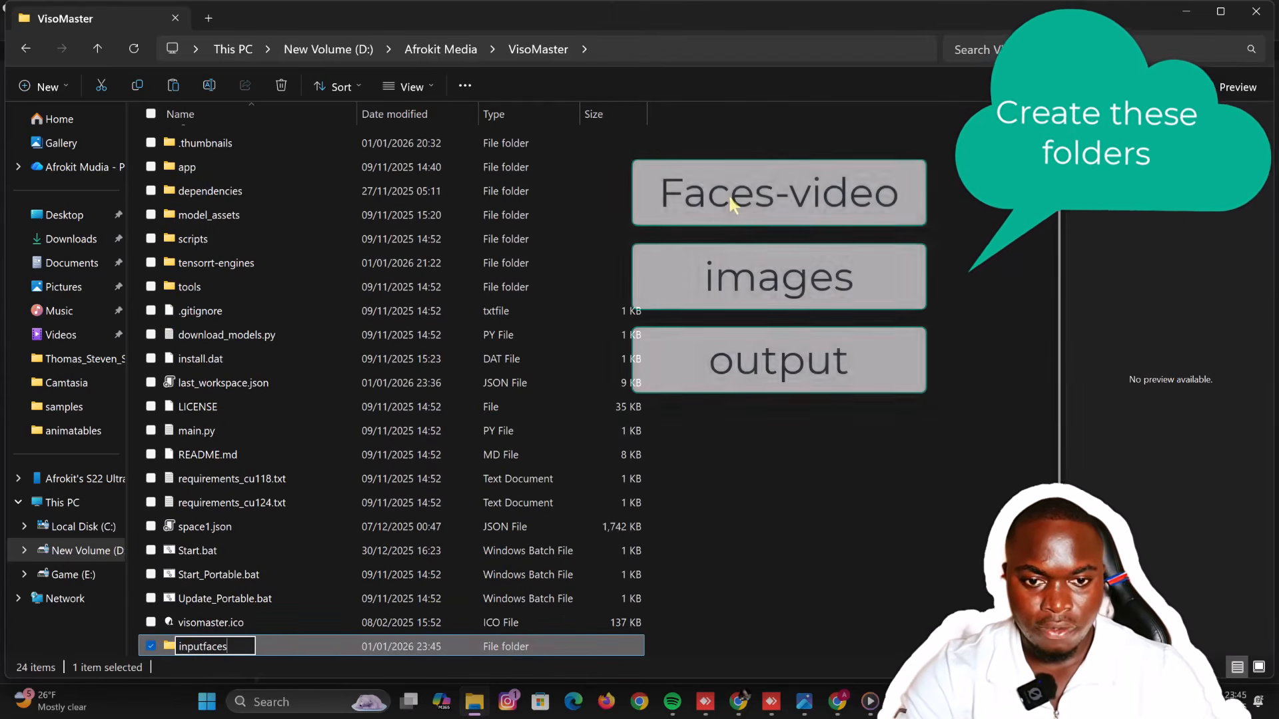
{"action": "key", "text": "ctrl+a"}
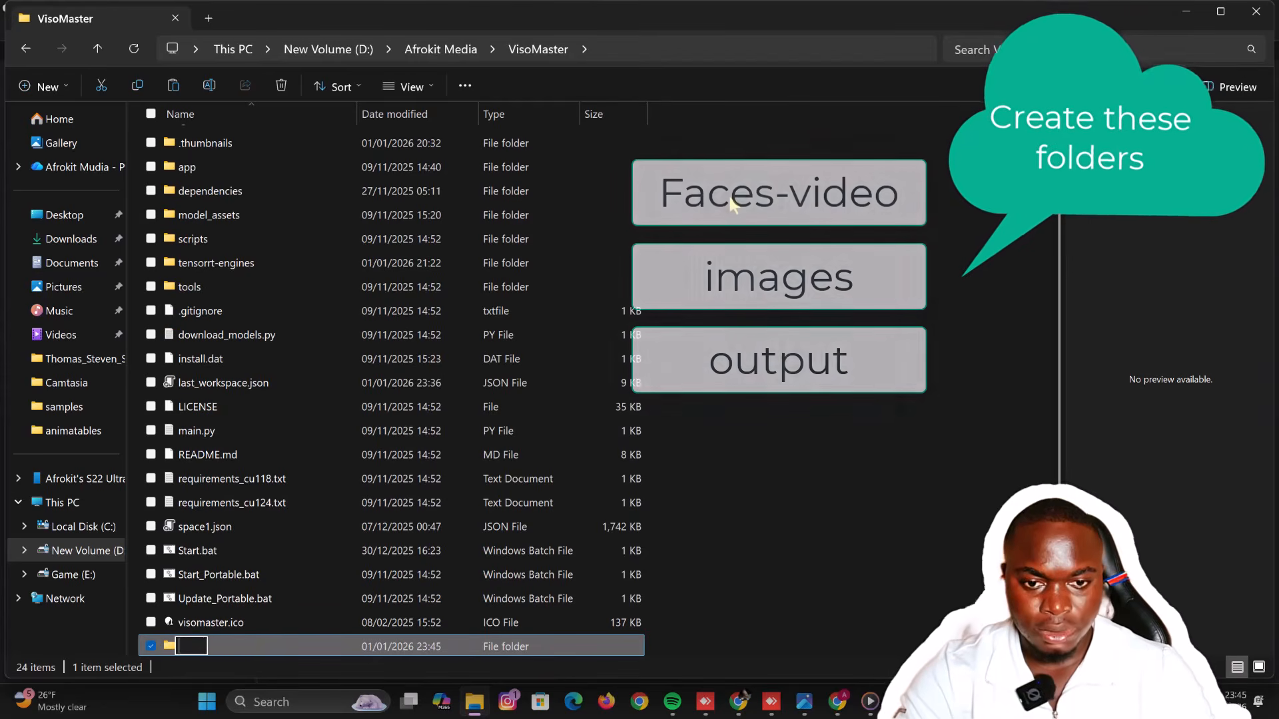
{"action": "key", "text": "BackSpace"}
{"action": "type", "text": "Fa"}
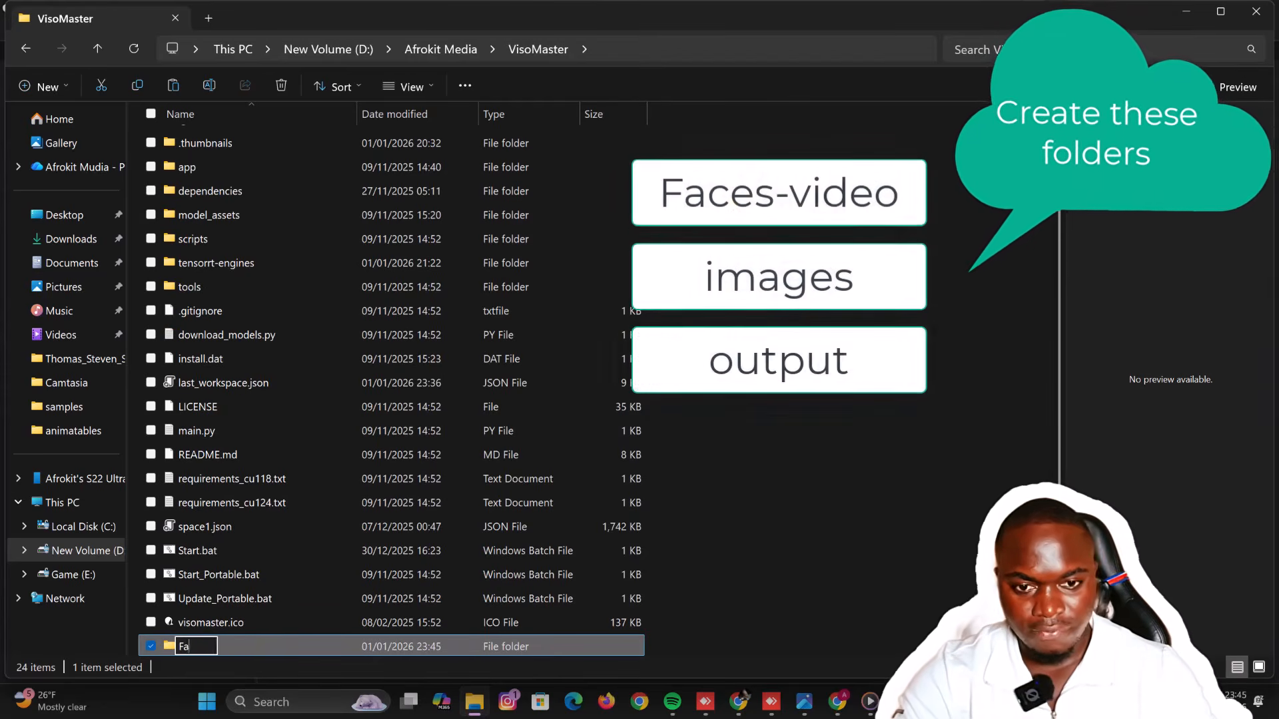
{"action": "type", "text": "ces"}
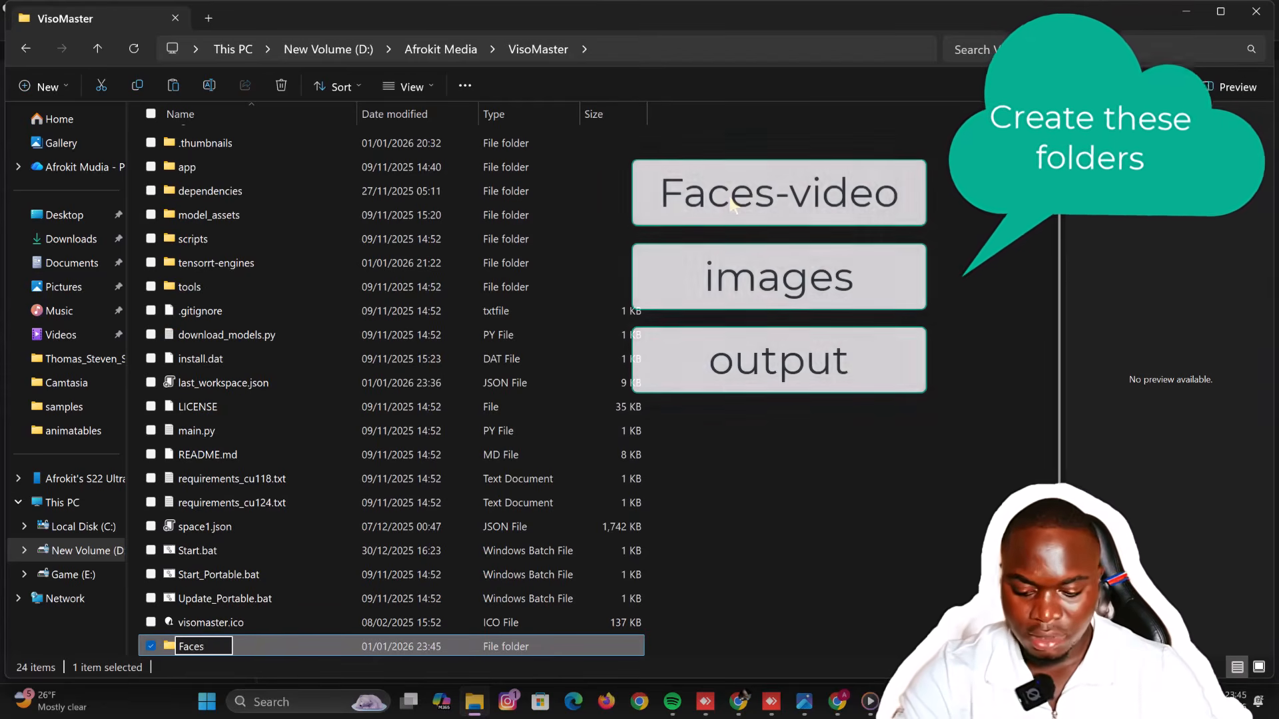
{"action": "key", "text": "slash"}
{"action": "type", "text": "Video"}
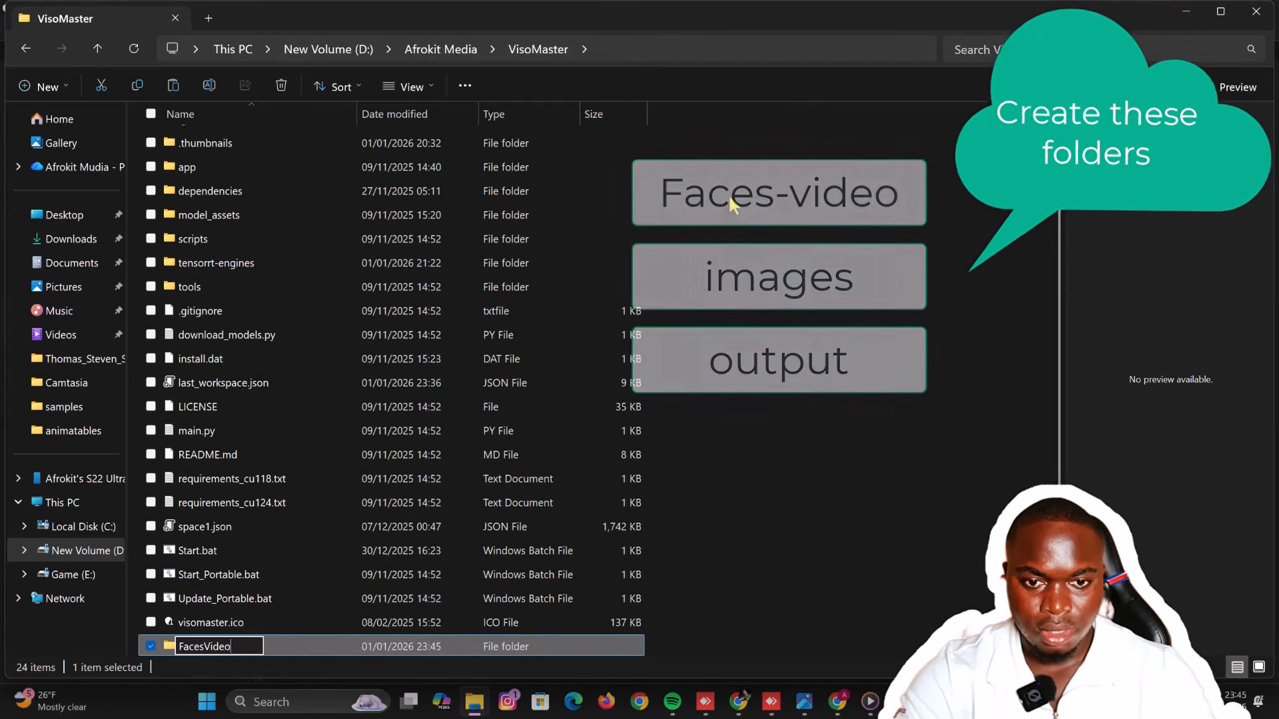
{"action": "key", "text": "BackSpace"}
{"action": "key", "text": "BackSpace"}
{"action": "key", "text": "BackSpace"}
{"action": "key", "text": "BackSpace"}
{"action": "key", "text": "BackSpace"}
{"action": "type", "text": "-"}
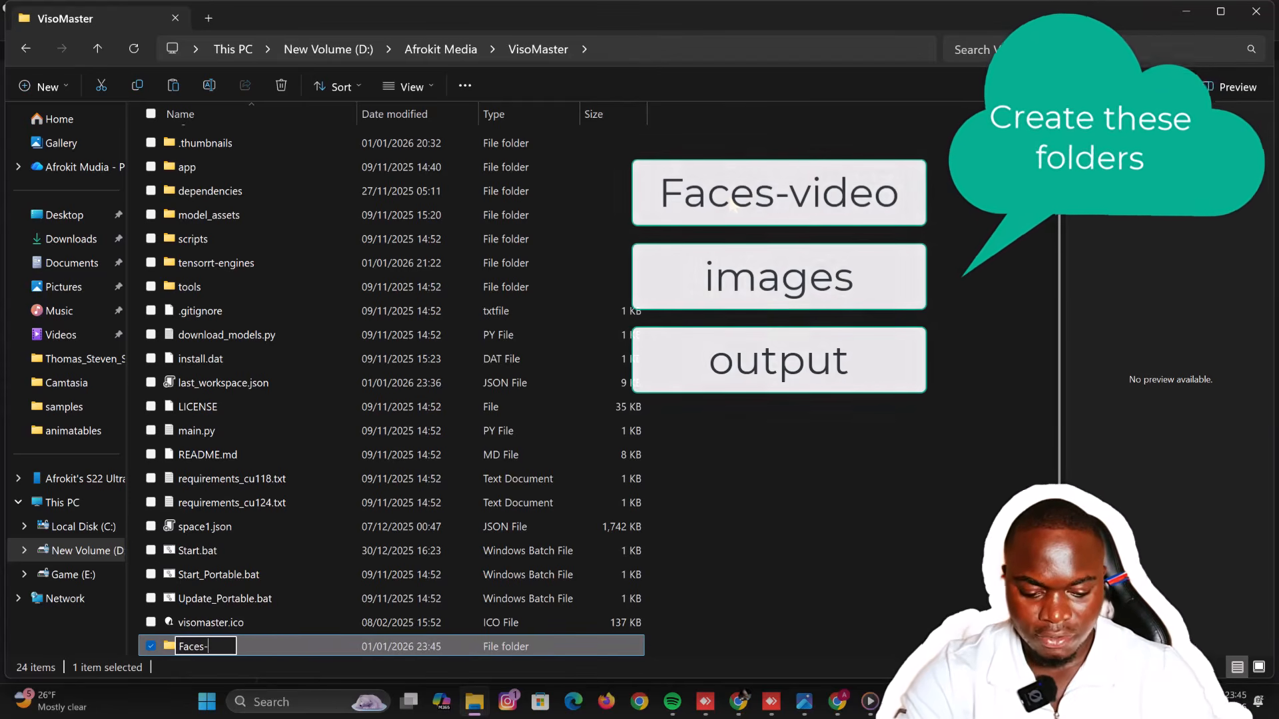
{"action": "type", "text": "video"}
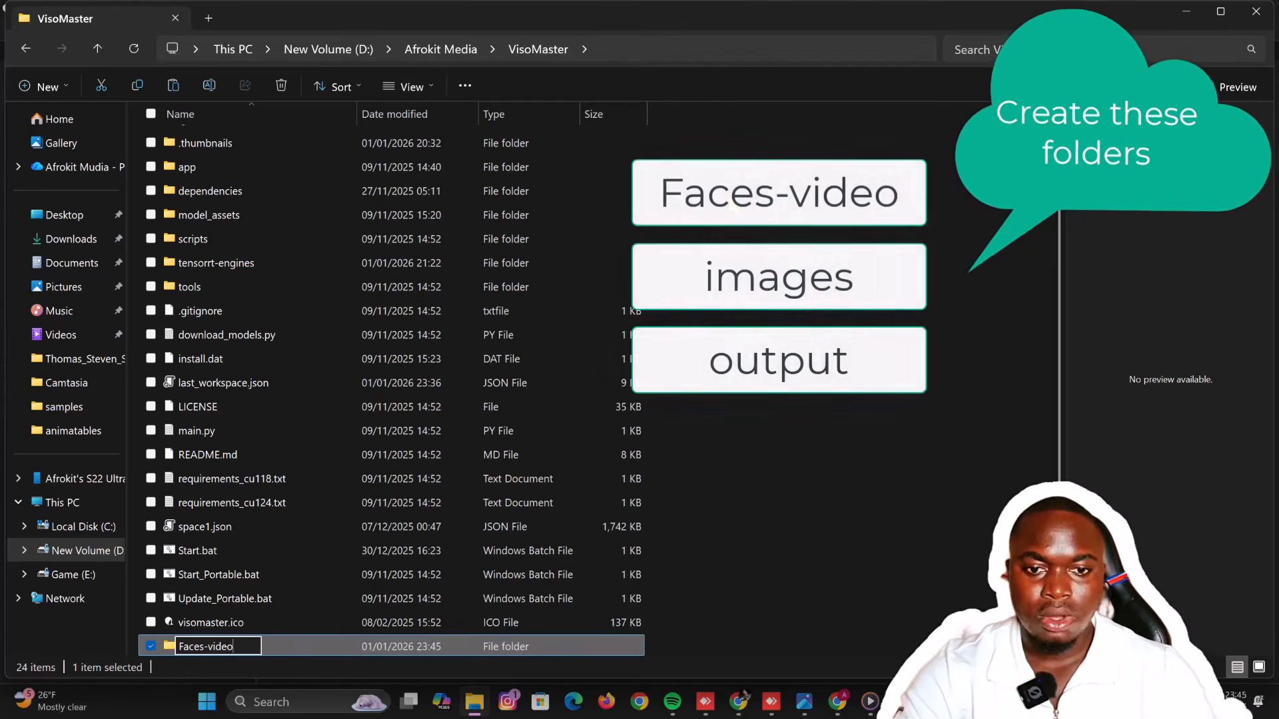
{"action": "key", "text": "Return"}
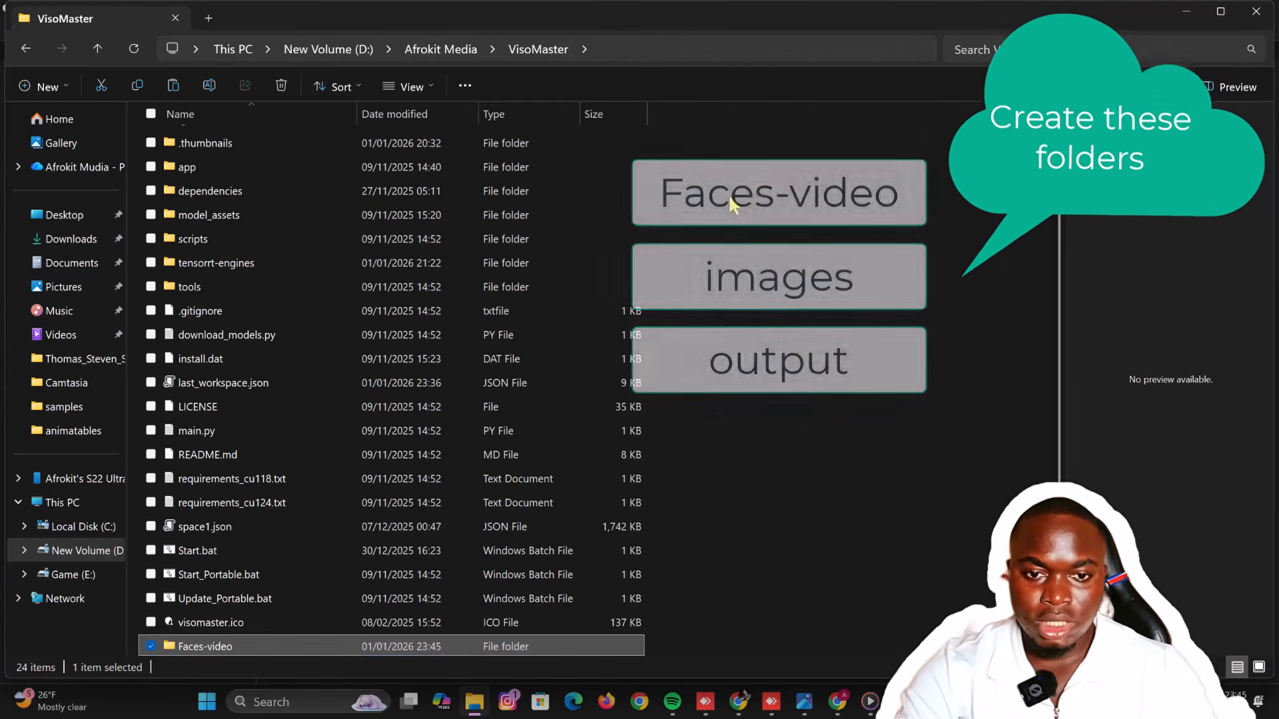
Paste the copied video Recording Viso.mp4 into the Faces-video folder
{"action": "double_click", "coordinate": [297, 647]}
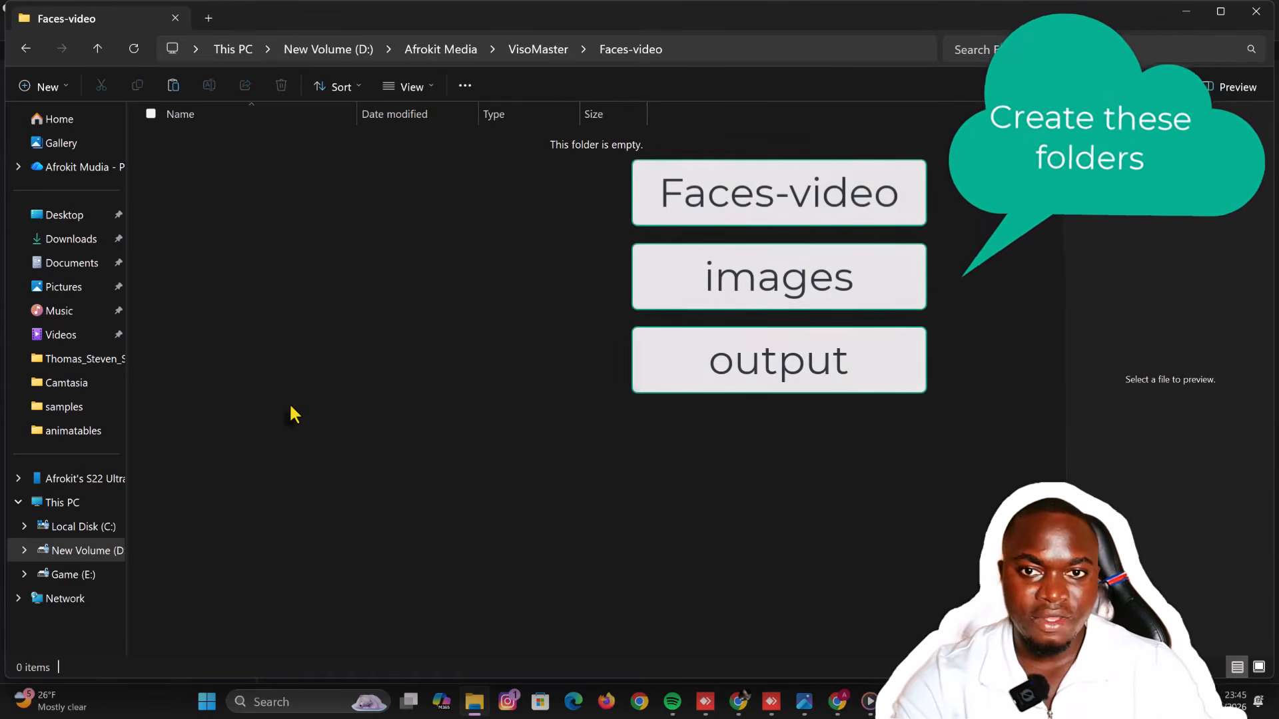
{"action": "left_click", "coordinate": [531, 58]}
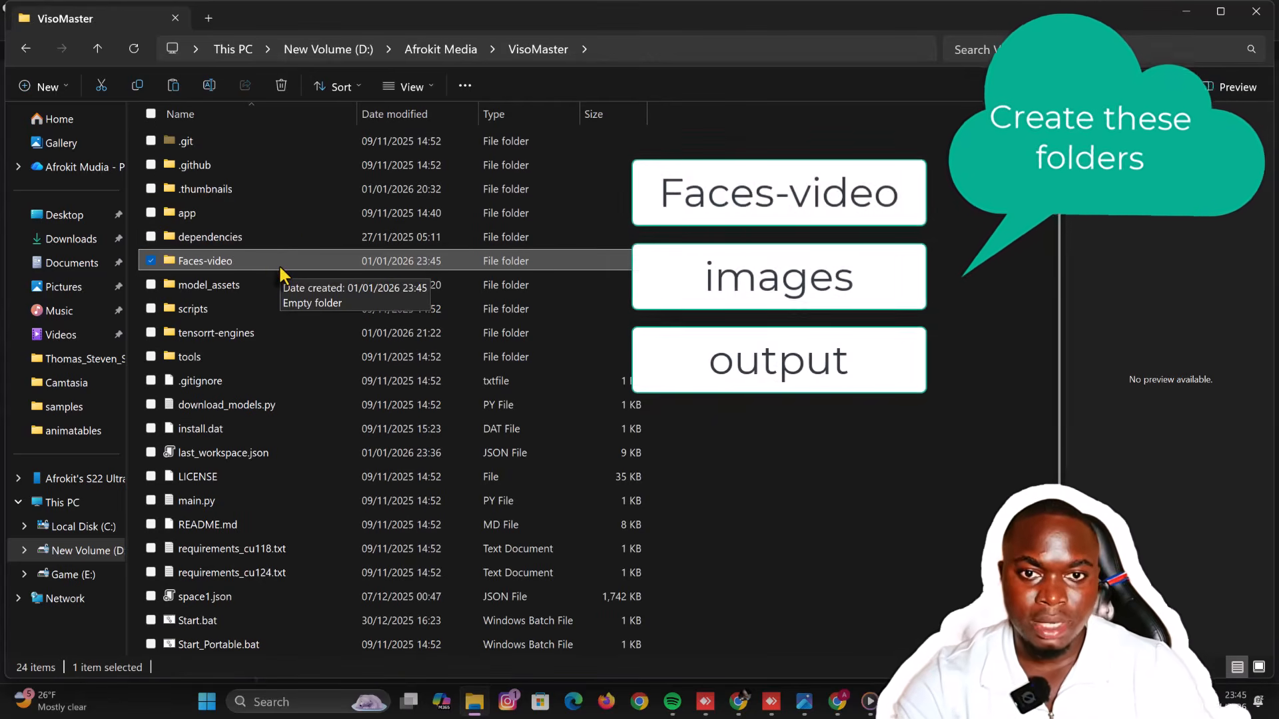
{"action": "double_click", "coordinate": [279, 261]}
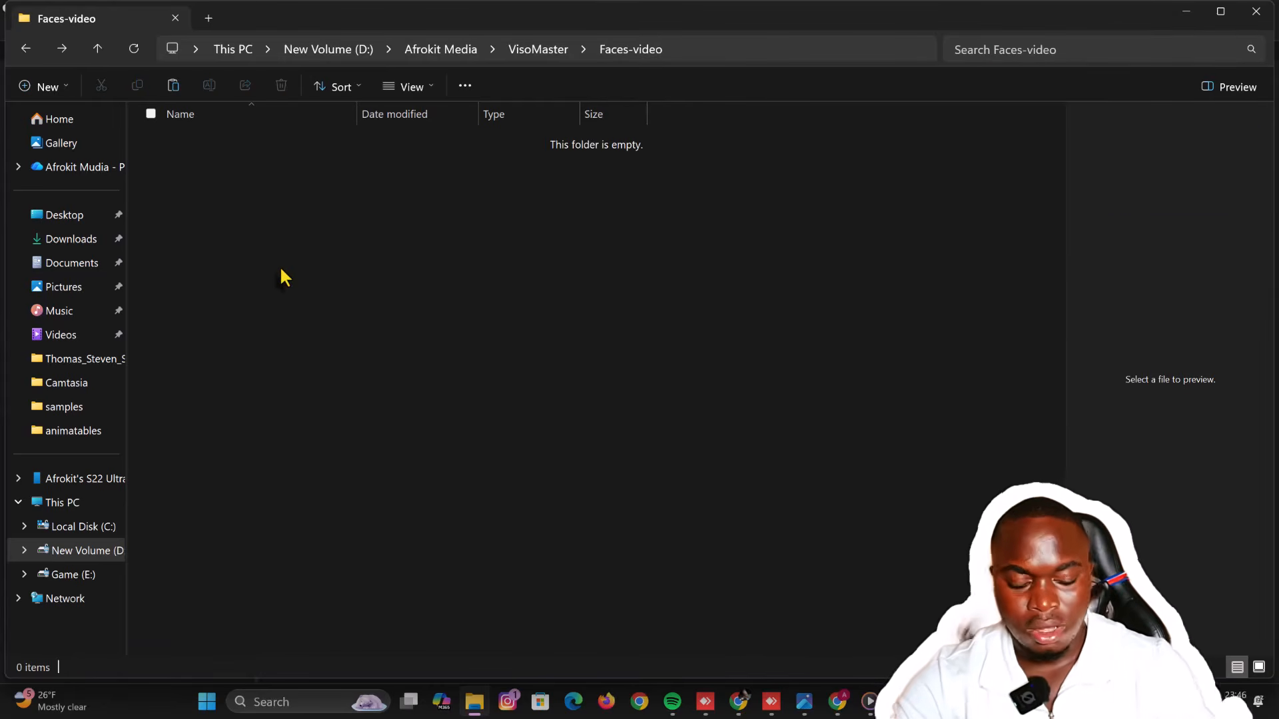
{"action": "key", "text": "ctrl+v"}
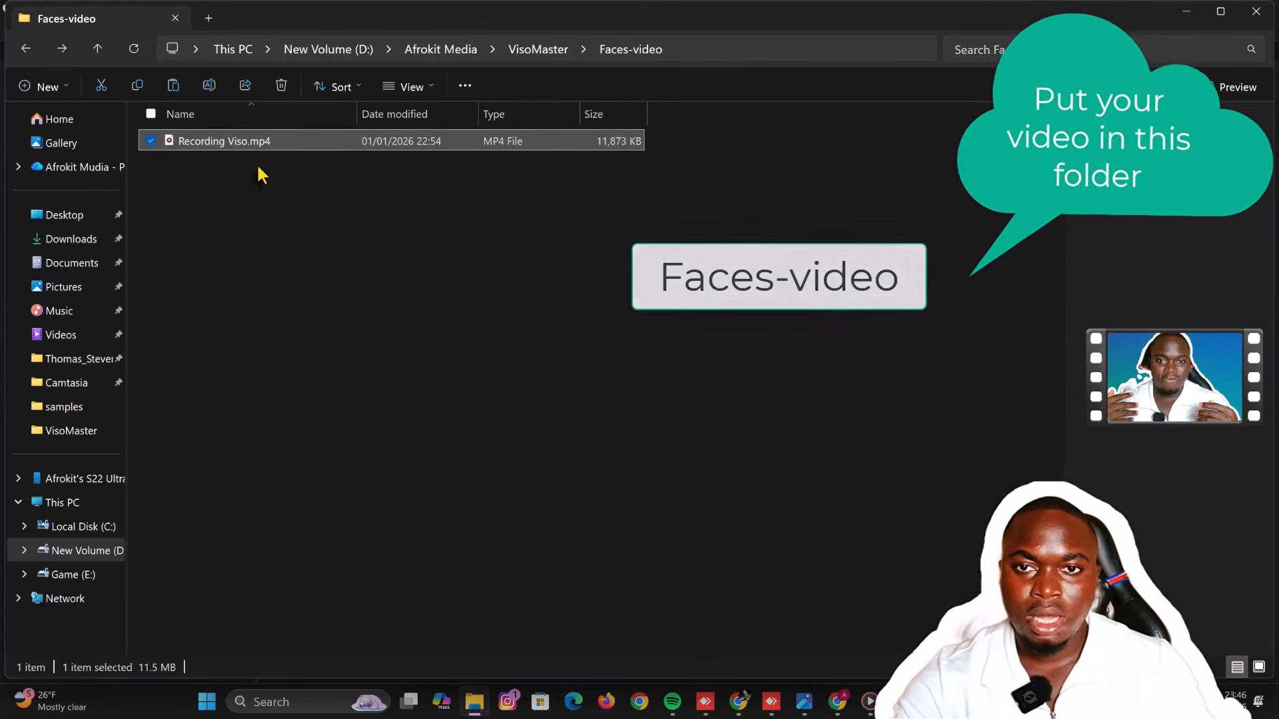
Create a folder named images in the VisoMaster folder and paste the copied image davido-180 (1).jpg into it
{"action": "left_click", "coordinate": [529, 50]}
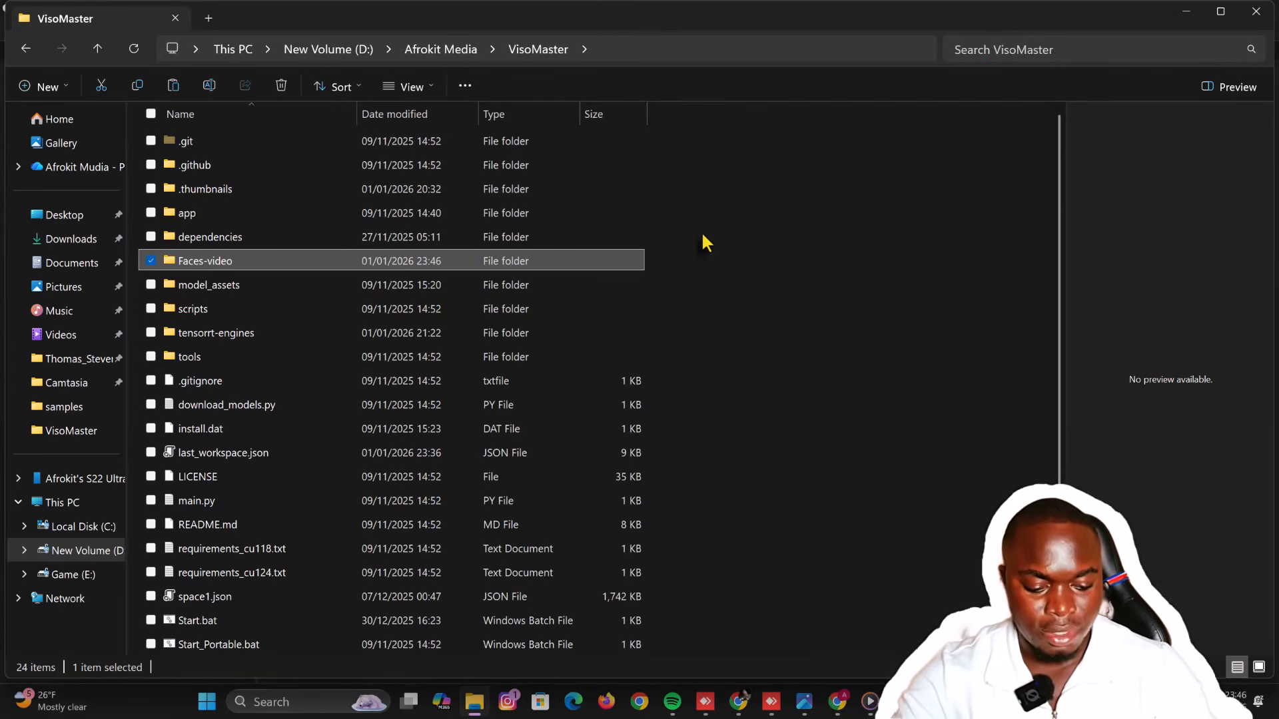
{"action": "key", "text": "ctrl+shift+n"}
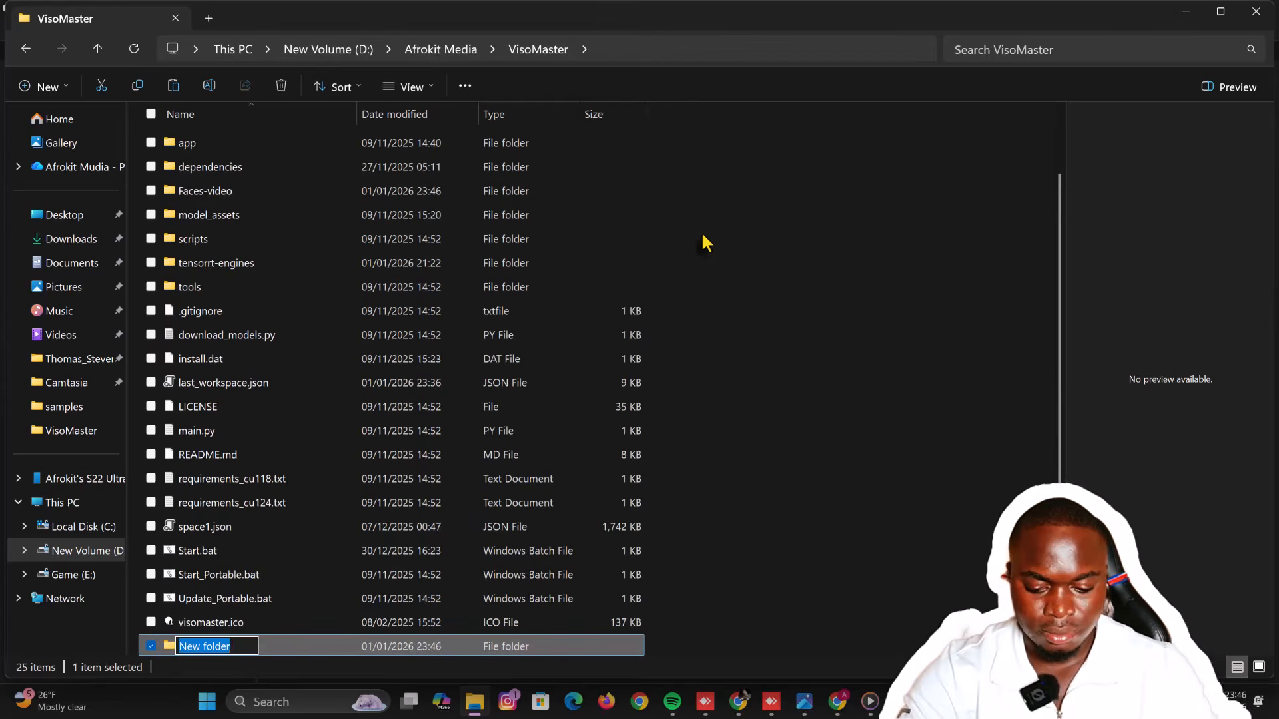
{"action": "type", "text": "images"}
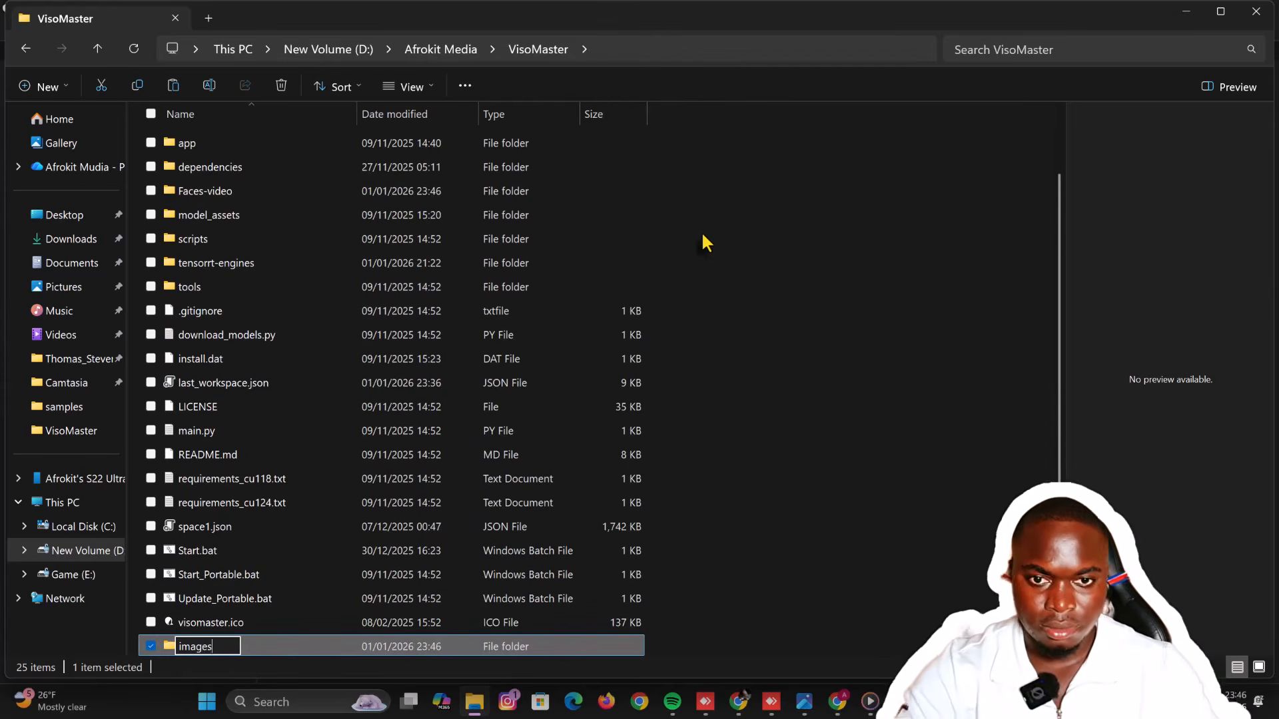
{"action": "key", "text": "Return"}
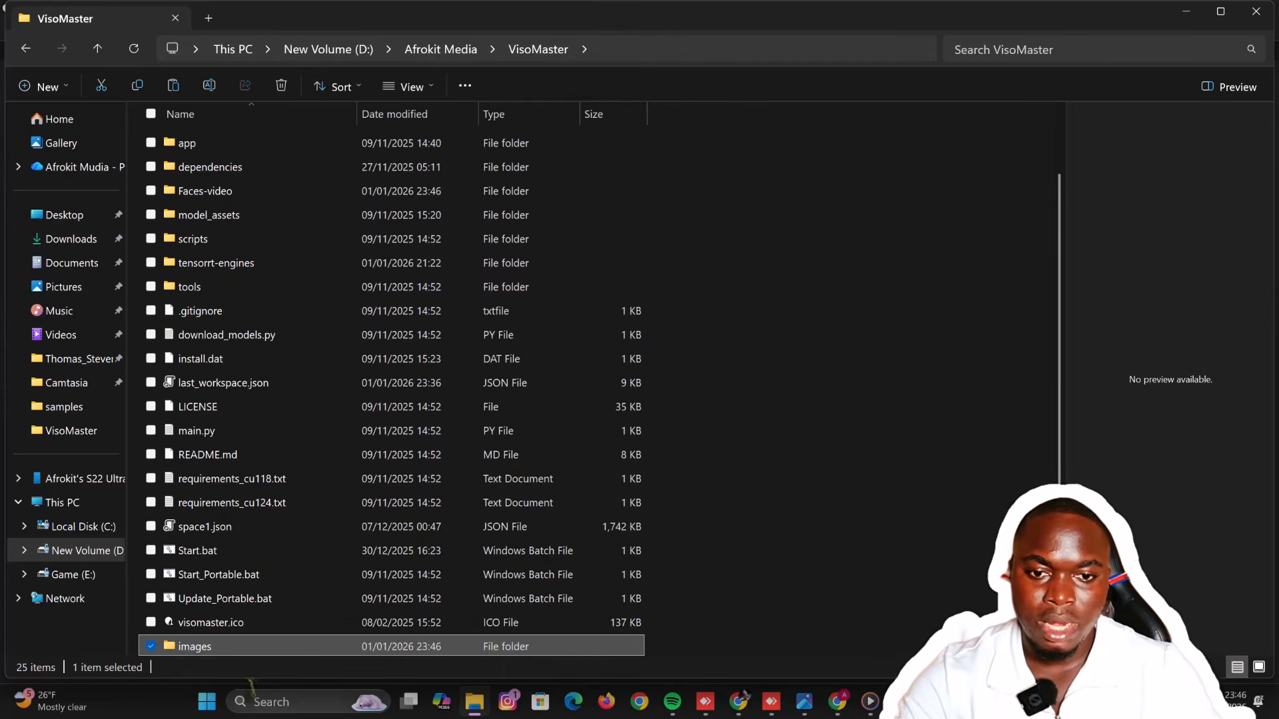
{"action": "double_click", "coordinate": [268, 646]}
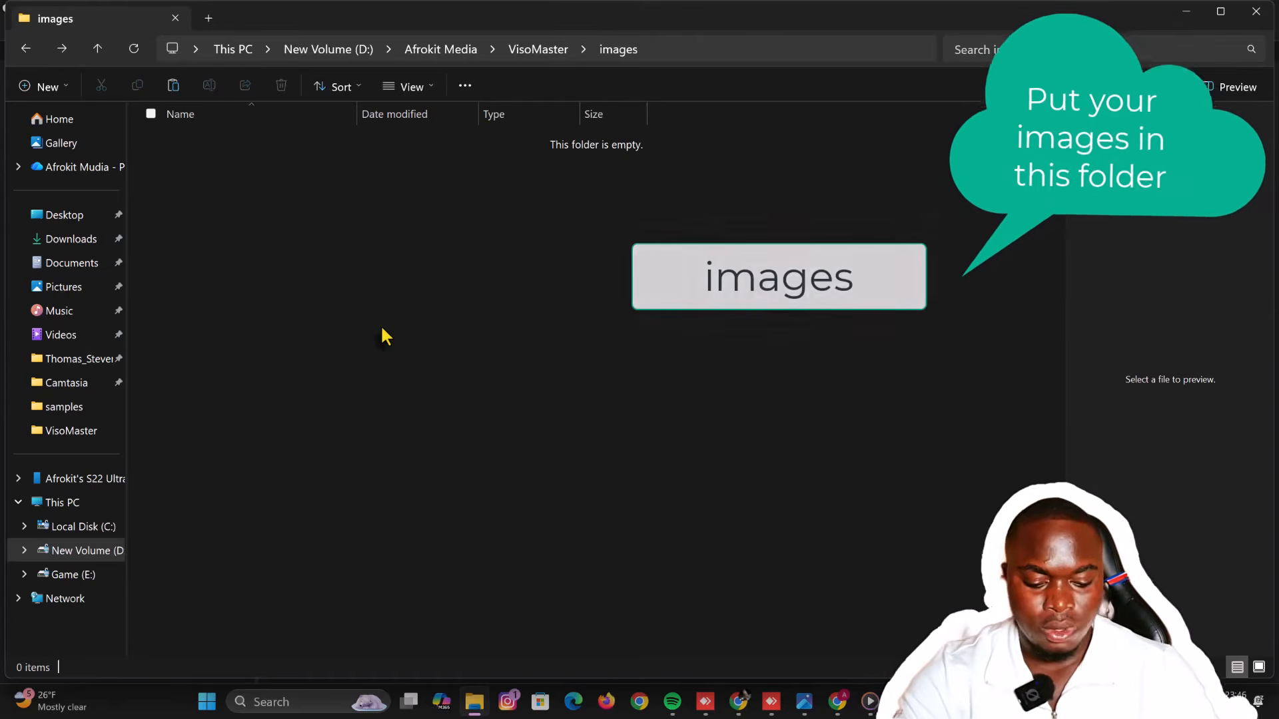
{"action": "key", "text": "ctrl+v"}
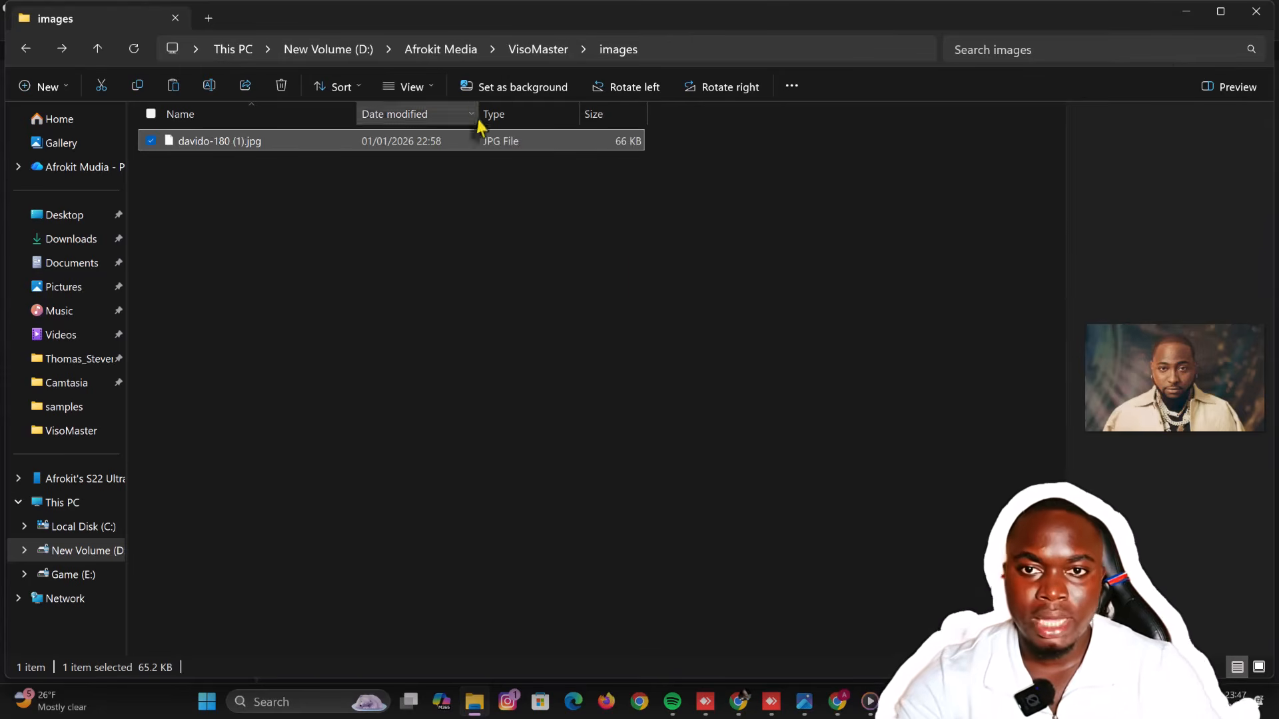
Return to the VisoMaster folder and create a new folder named output there
{"action": "left_click", "coordinate": [530, 52]}
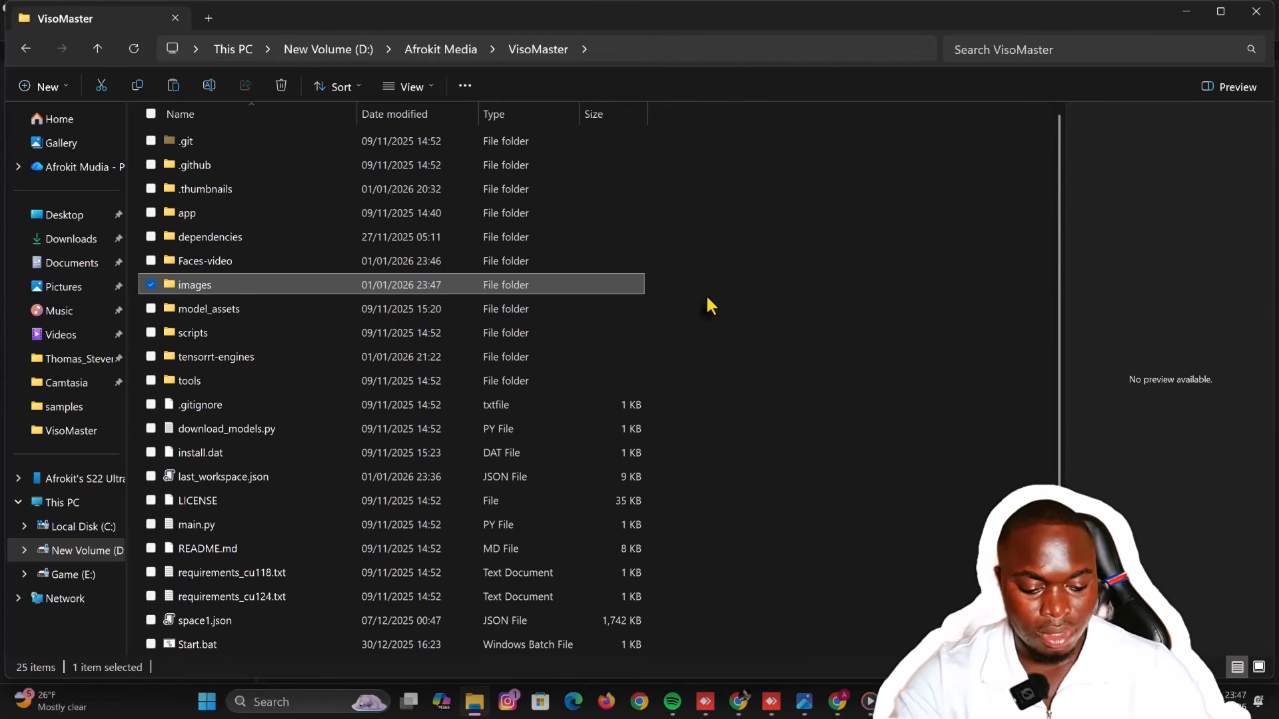
{"action": "key", "text": "ctrl+shift+n"}
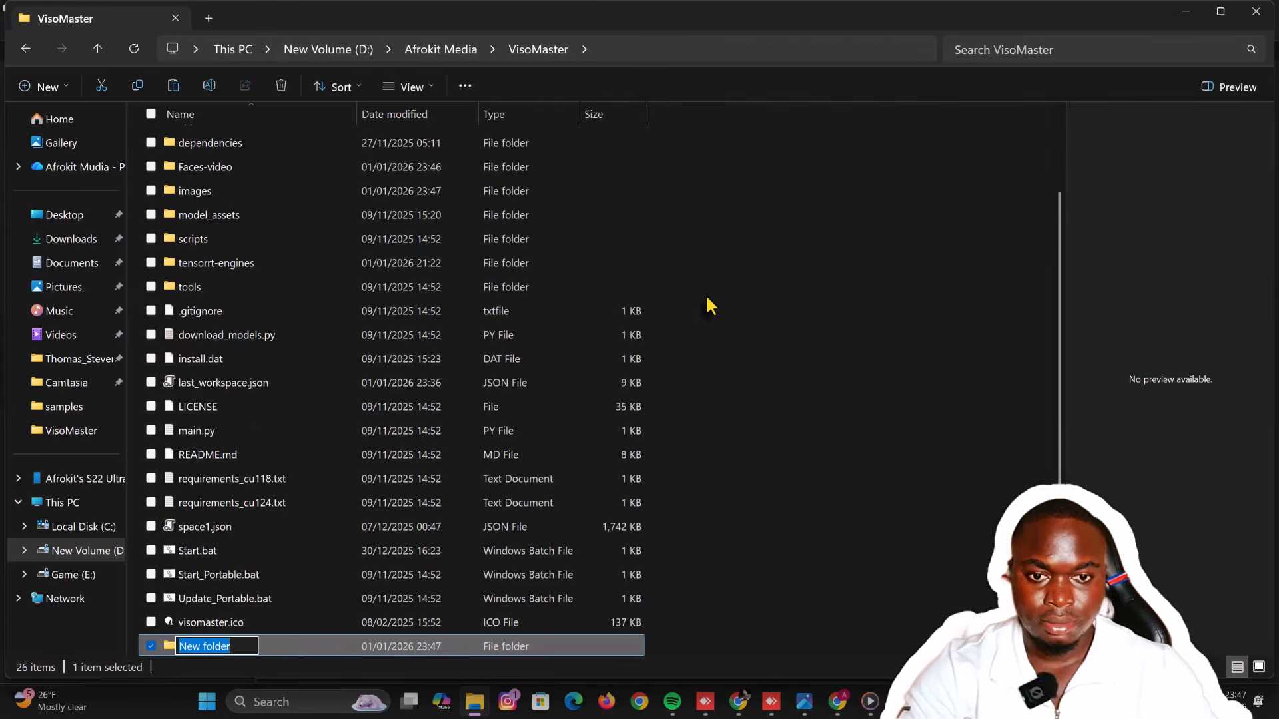
{"action": "type", "text": "output"}
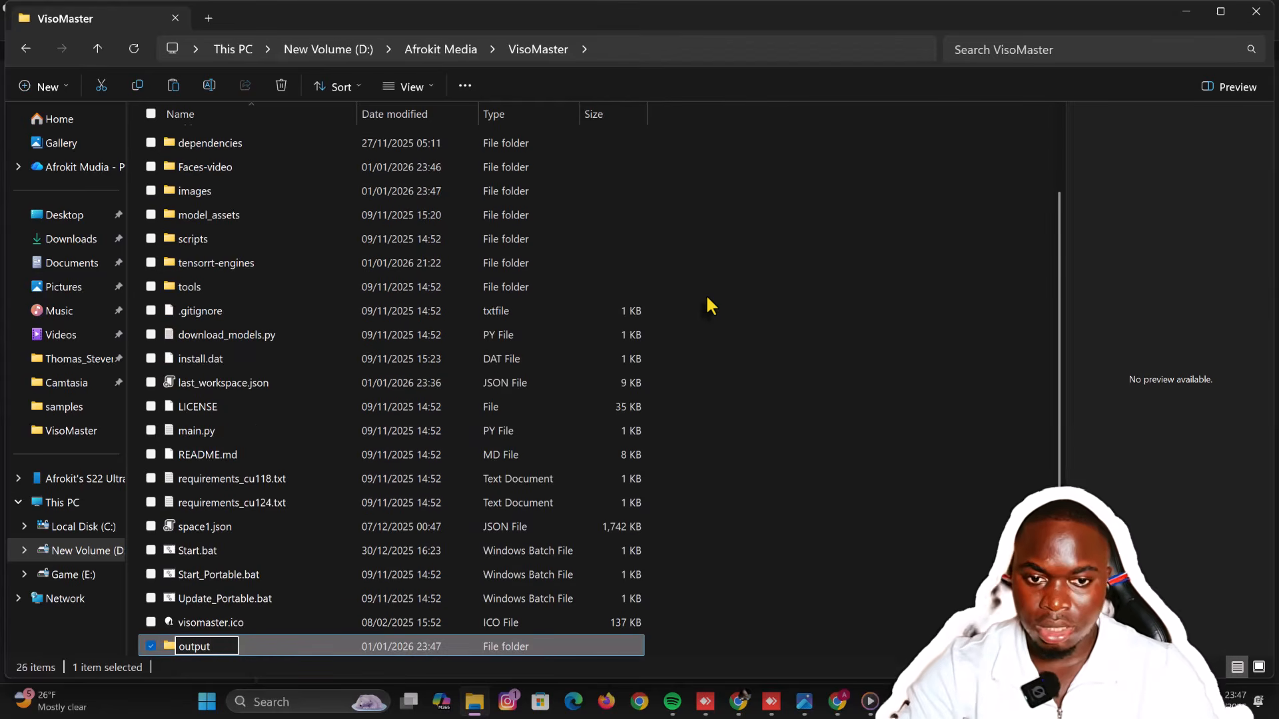
{"action": "key", "text": "Return"}
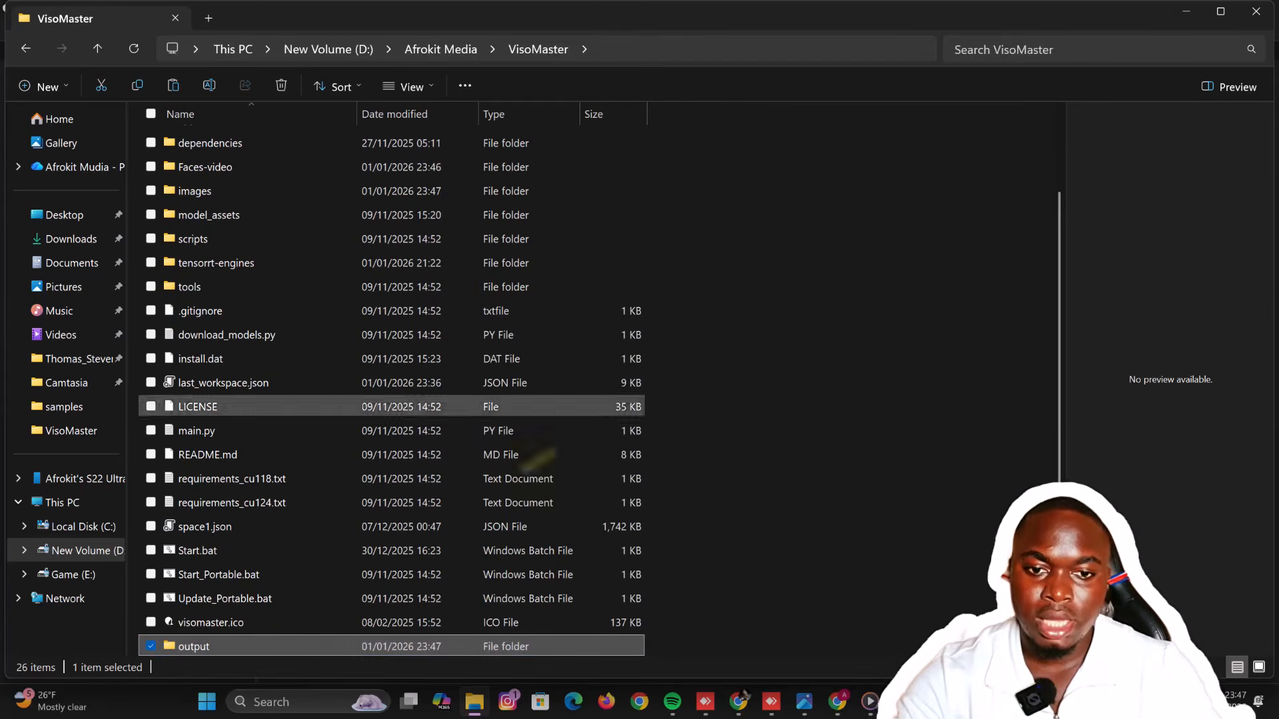
Check the contents of the output, Faces-video and images folders inside the VisoMaster folder
{"action": "double_click", "coordinate": [295, 649]}
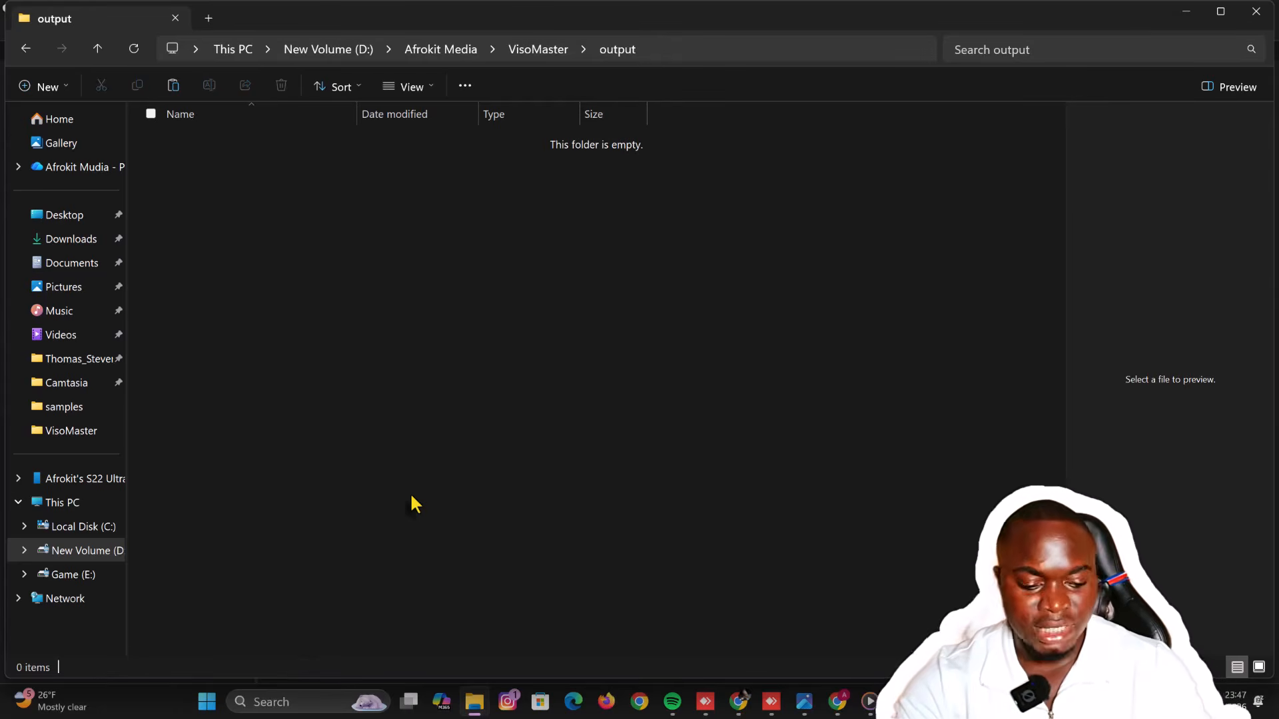
{"action": "key", "text": "alt+Left"}
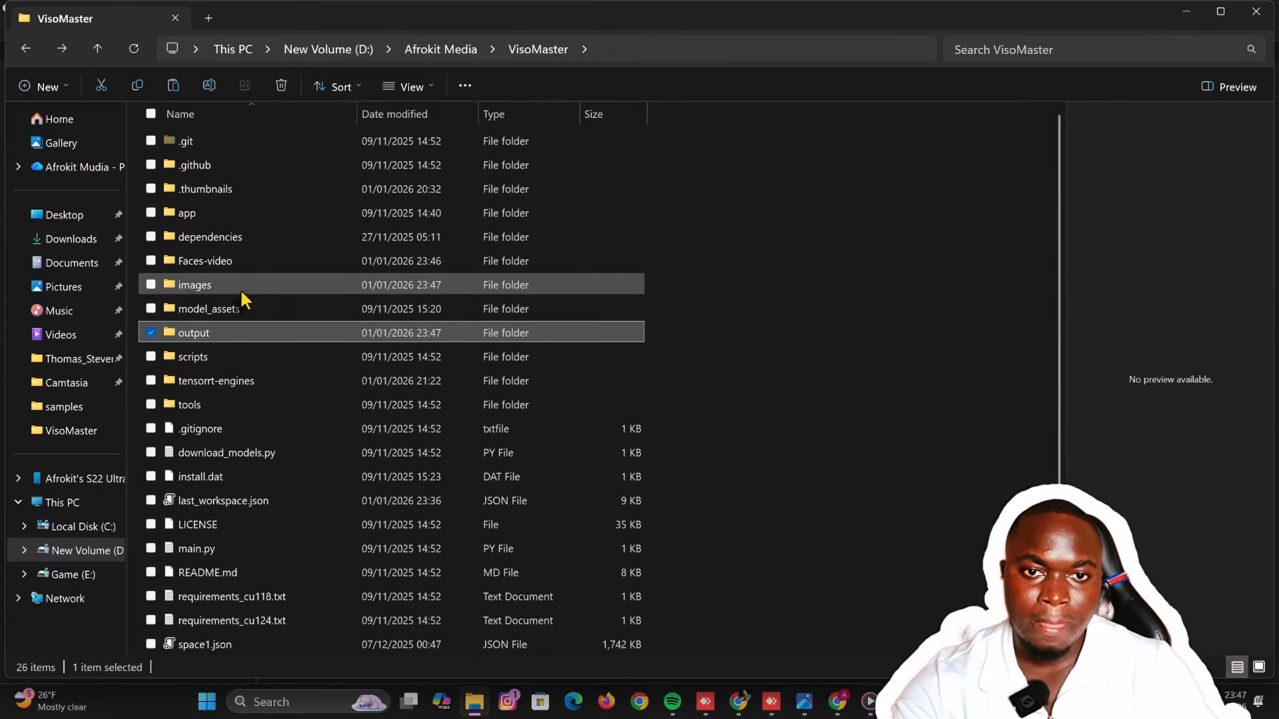
{"action": "left_click", "coordinate": [261, 263]}
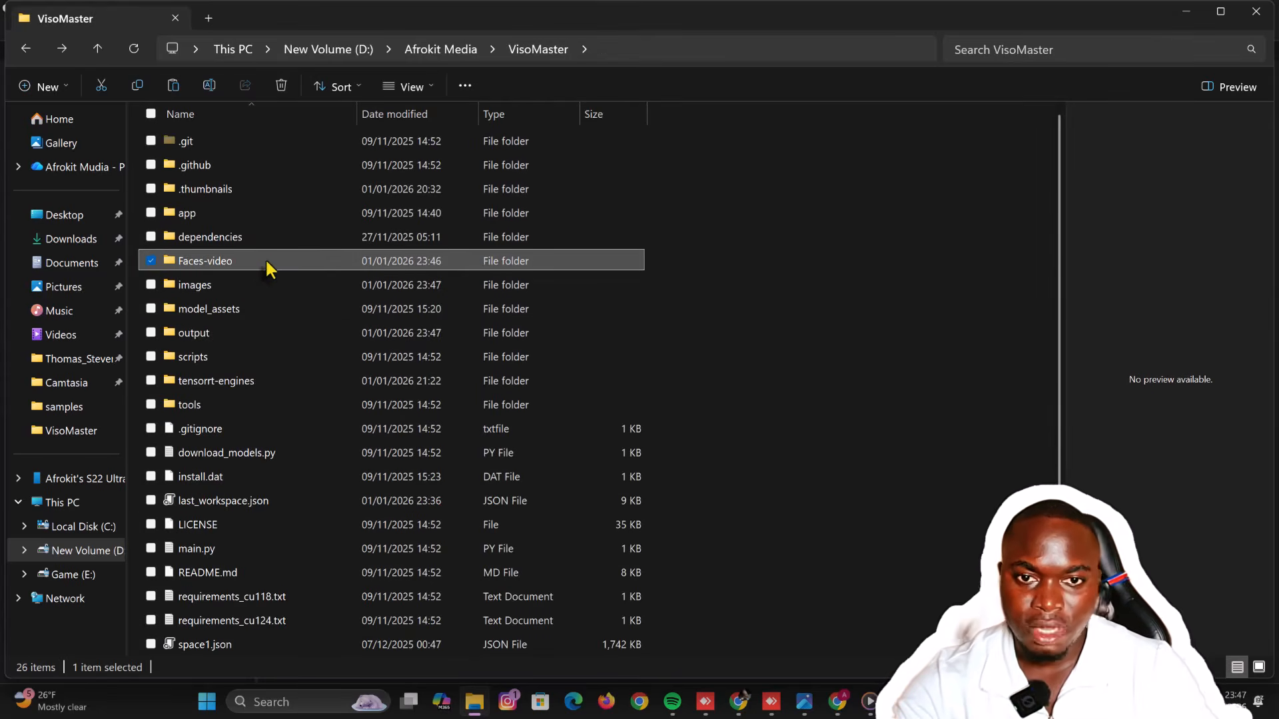
{"action": "double_click", "coordinate": [243, 262]}
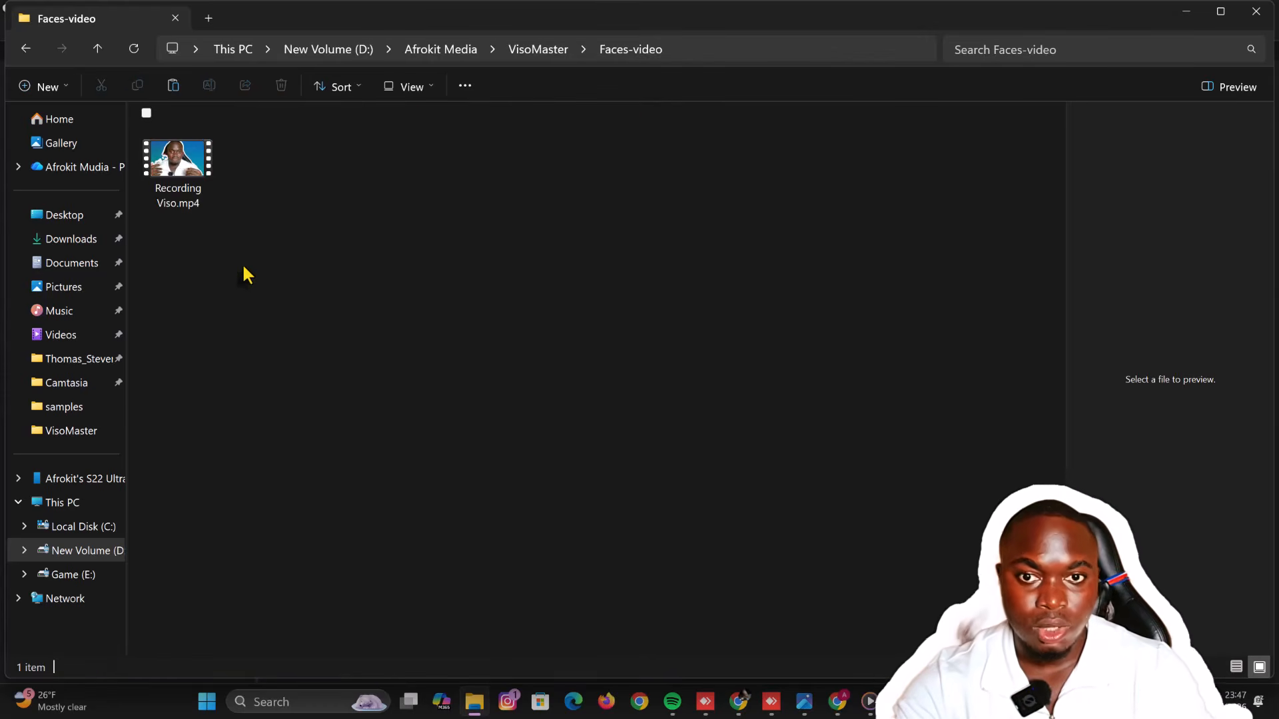
{"action": "key", "text": "alt+Left"}
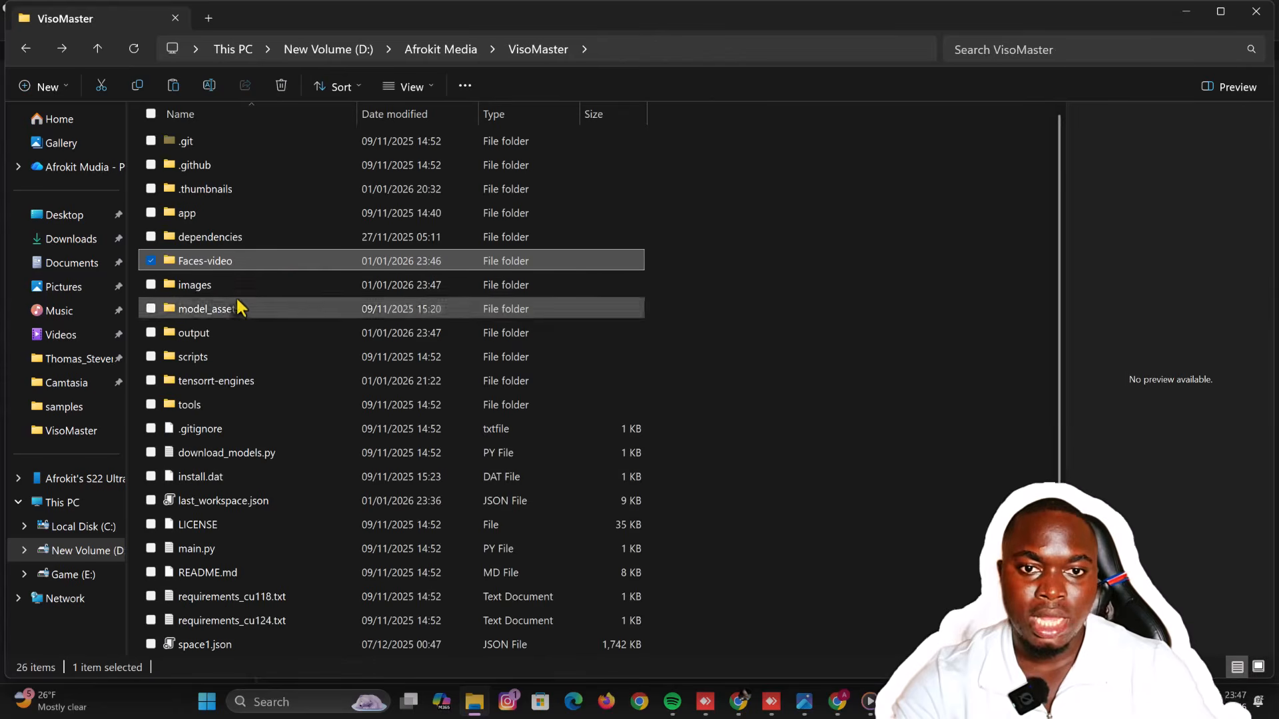
{"action": "double_click", "coordinate": [236, 287]}
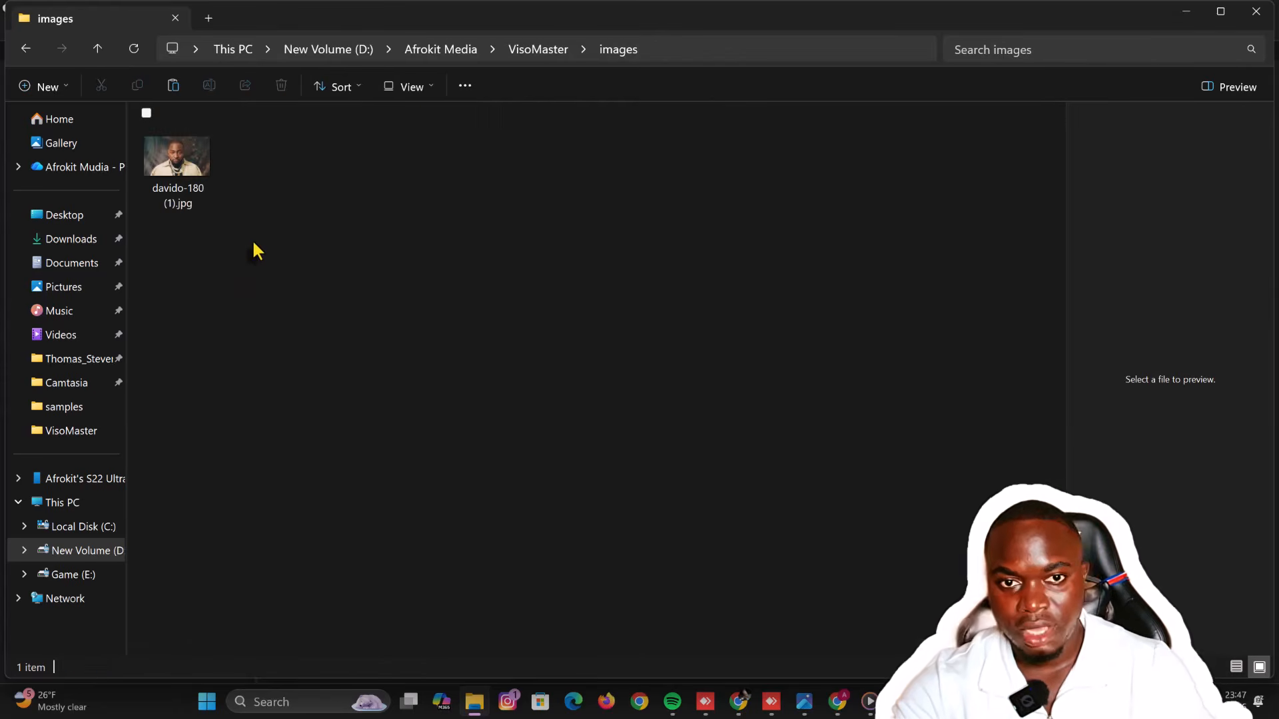
{"action": "key", "text": "alt+Left"}
{"action": "left_click", "coordinate": [226, 336]}
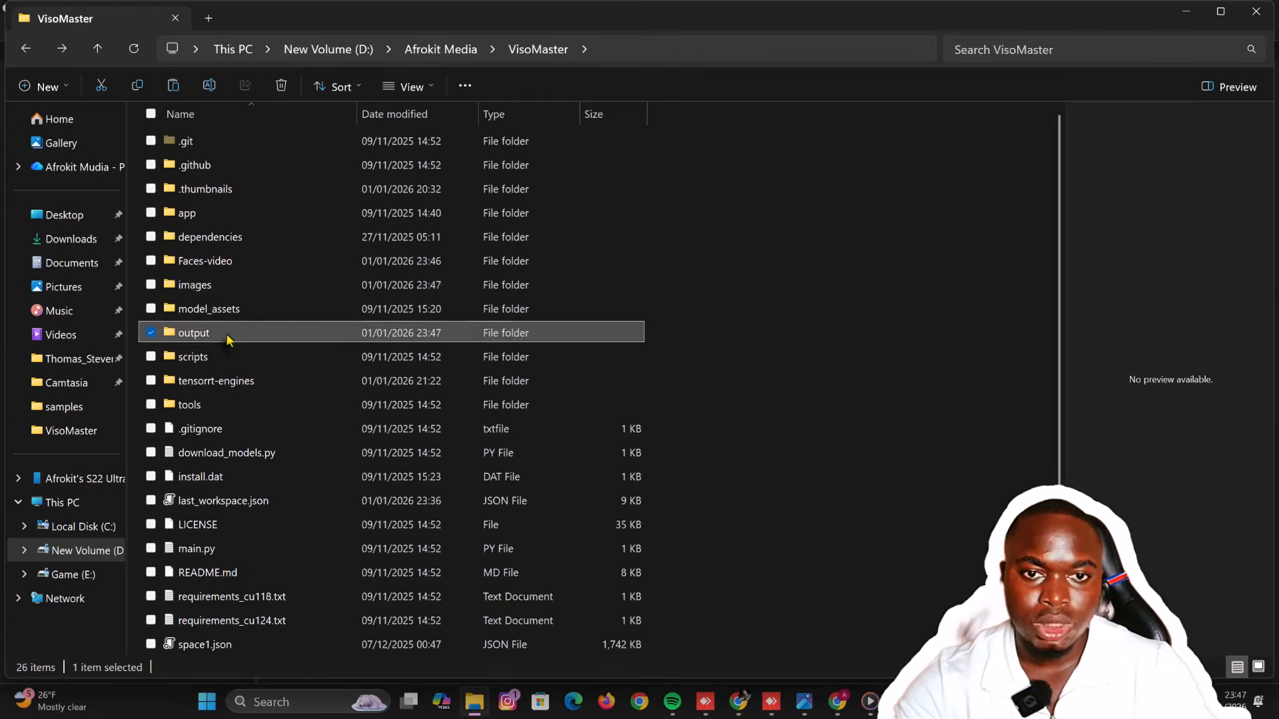
{"action": "double_click", "coordinate": [226, 335]}
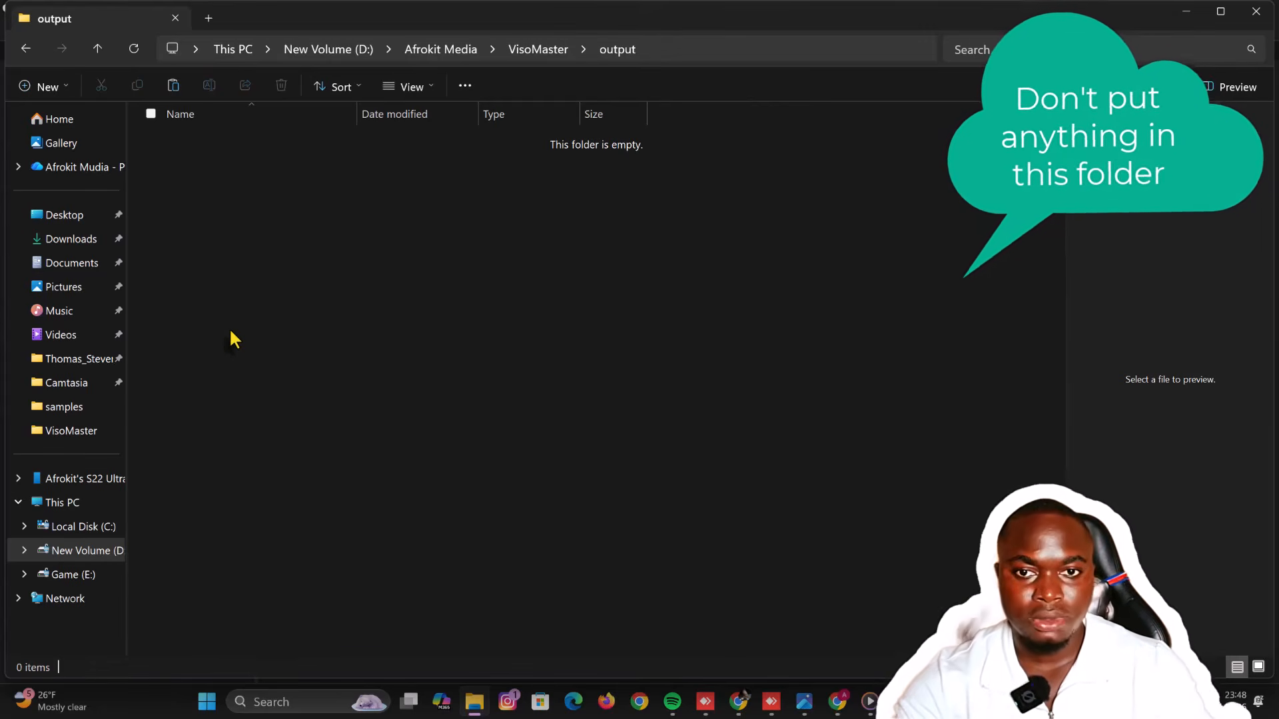
{"action": "key", "text": "alt+Up"}
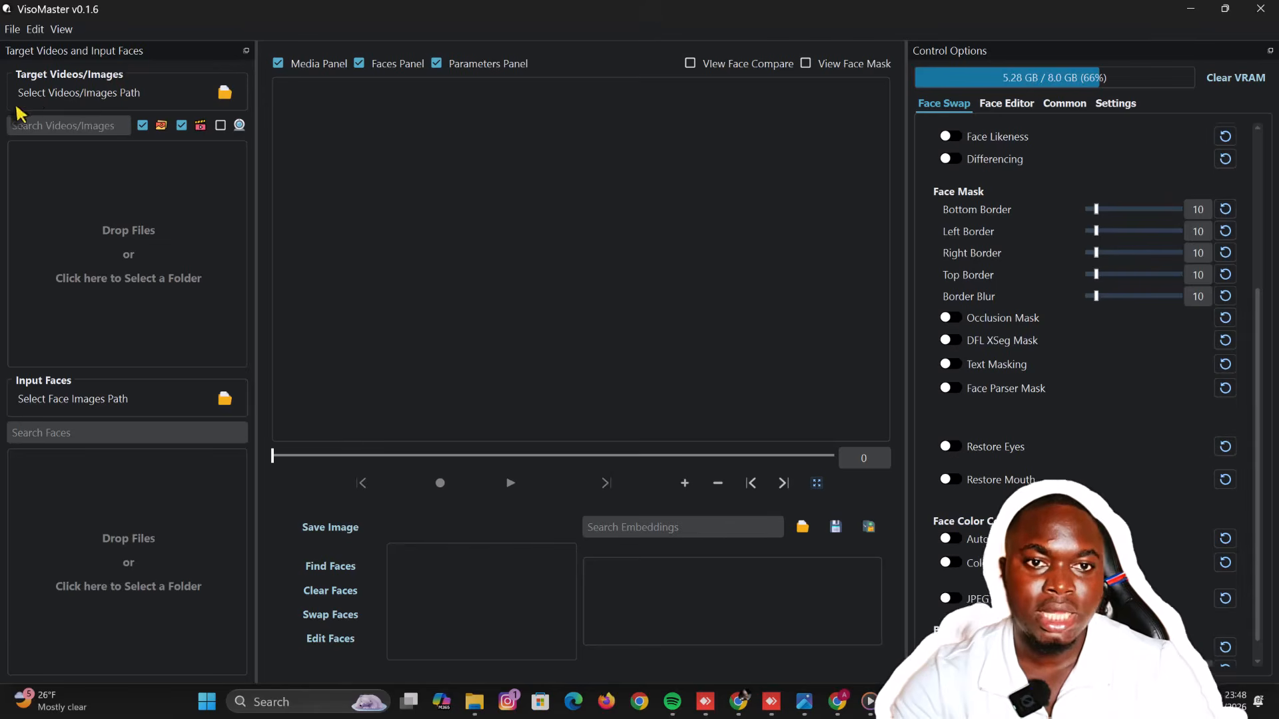
Set the Target Videos/Images path to the Faces-video folder and select Recording Viso.mp4
{"action": "left_click", "coordinate": [225, 96]}
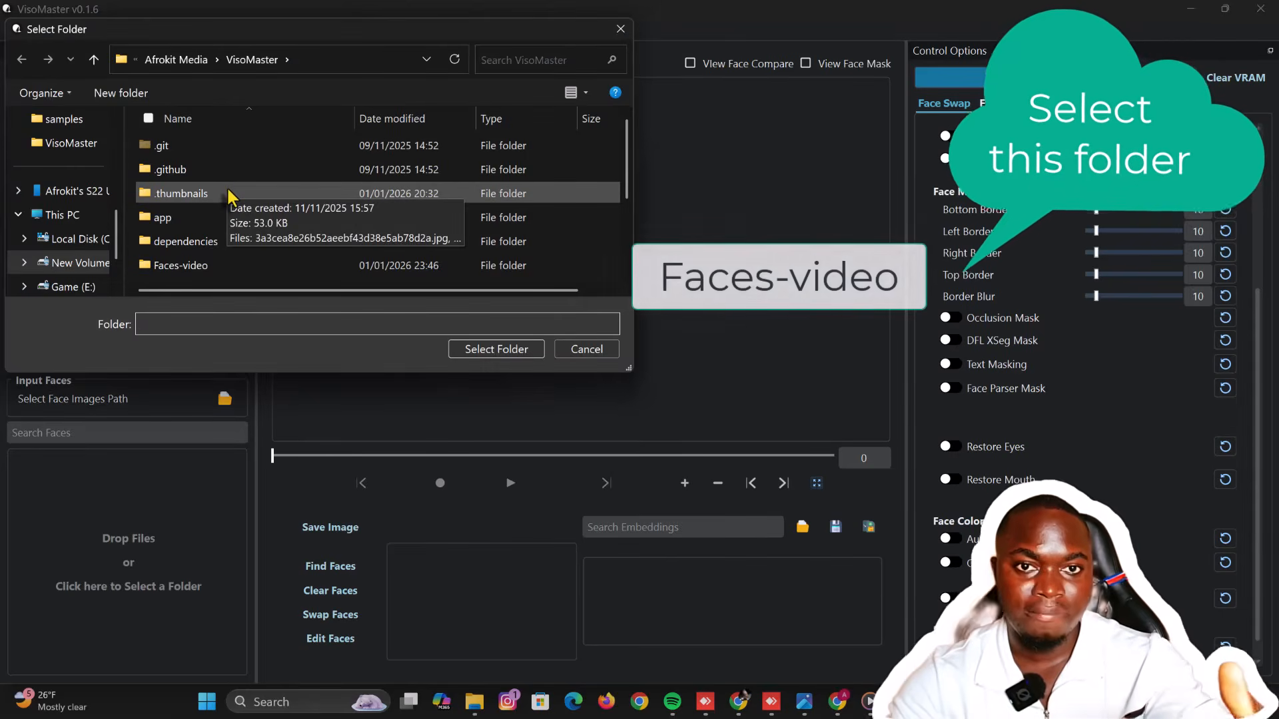
{"action": "scroll", "coordinate": [226, 186], "scroll_direction": "down", "scroll_amount": 2}
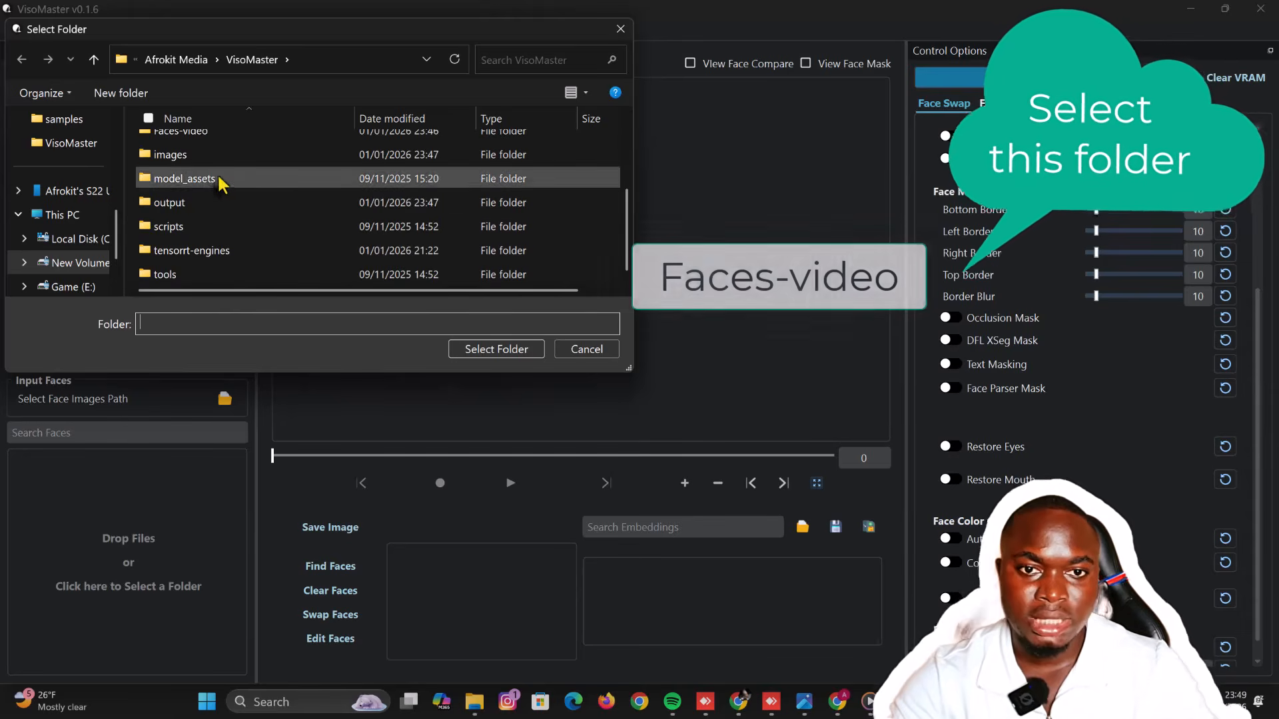
{"action": "scroll", "coordinate": [219, 201], "scroll_direction": "up", "scroll_amount": 2}
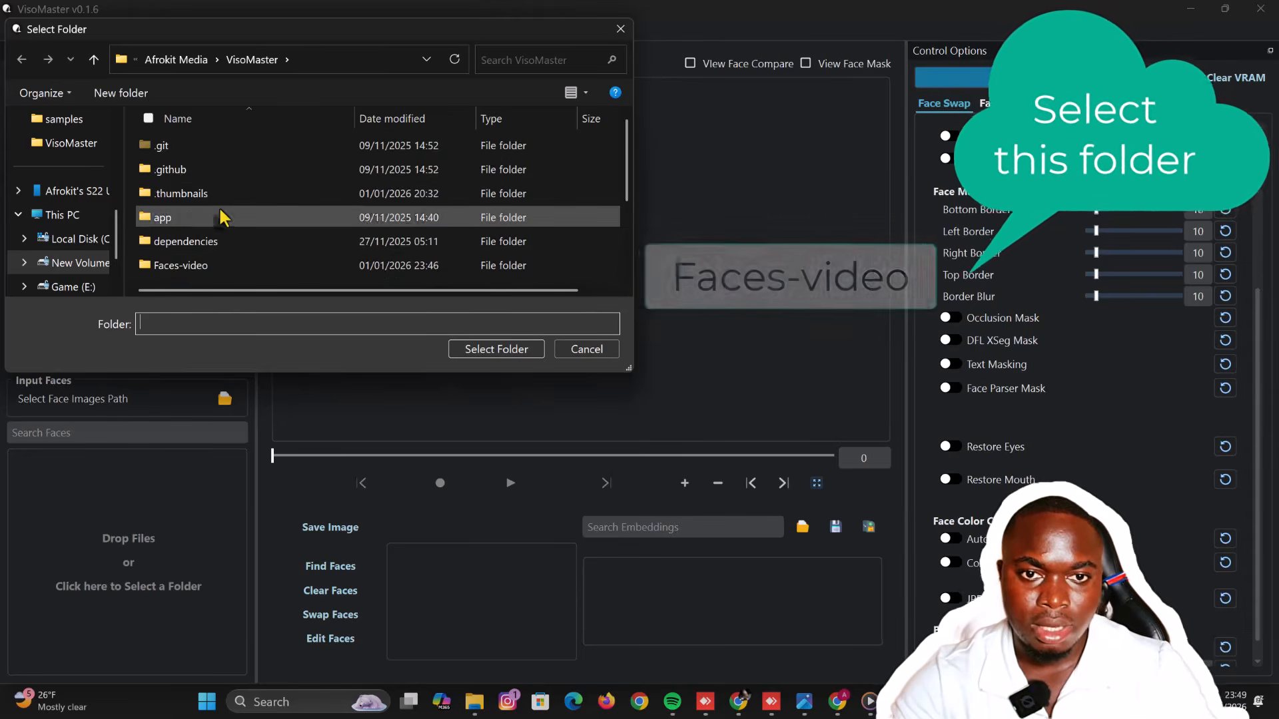
{"action": "scroll", "coordinate": [212, 216], "scroll_direction": "down", "scroll_amount": 1}
{"action": "left_click", "coordinate": [225, 201]}
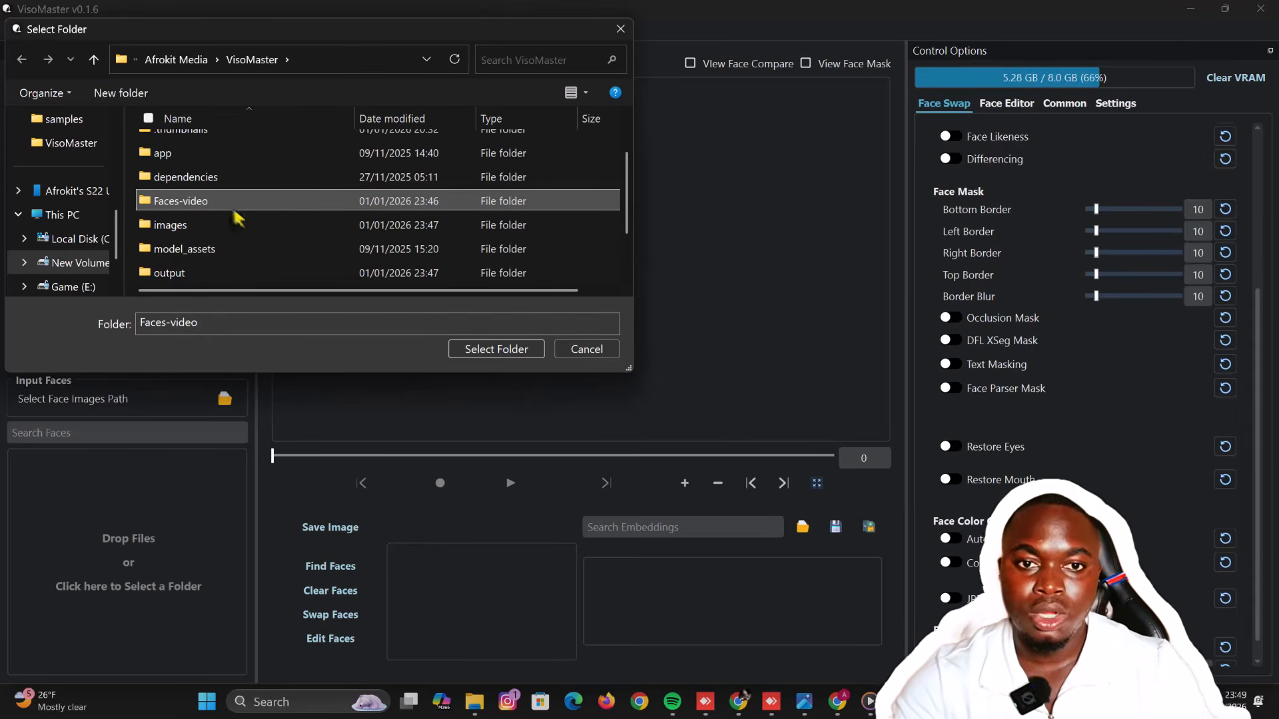
{"action": "left_click", "coordinate": [493, 353]}
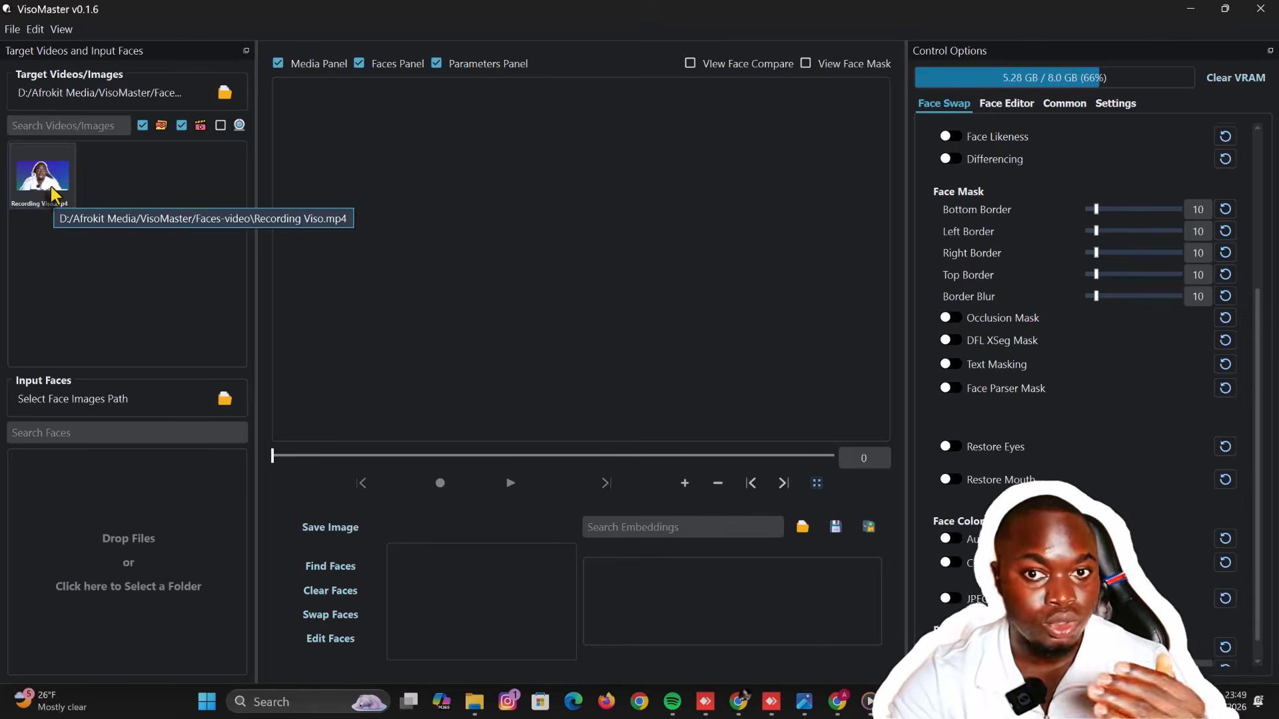
{"action": "left_click", "coordinate": [51, 187]}
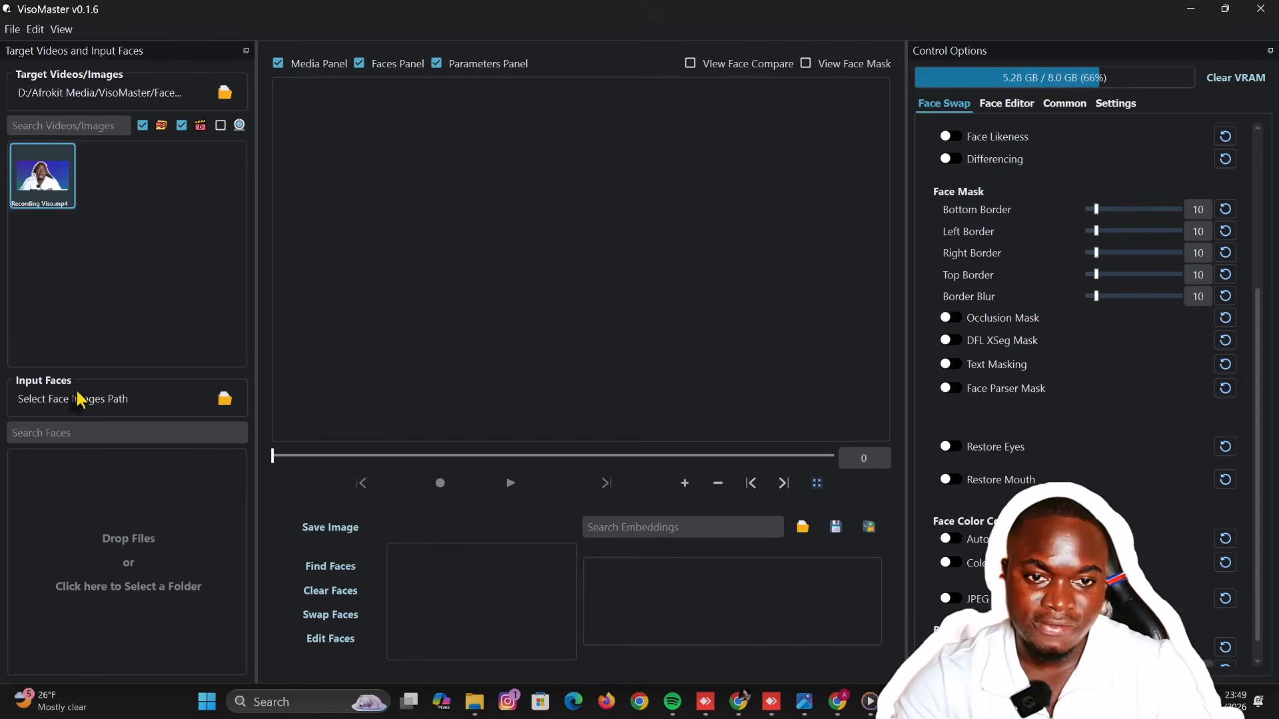
Set the Input Faces path to the images folder in VisoMaster
{"action": "left_click", "coordinate": [227, 401]}
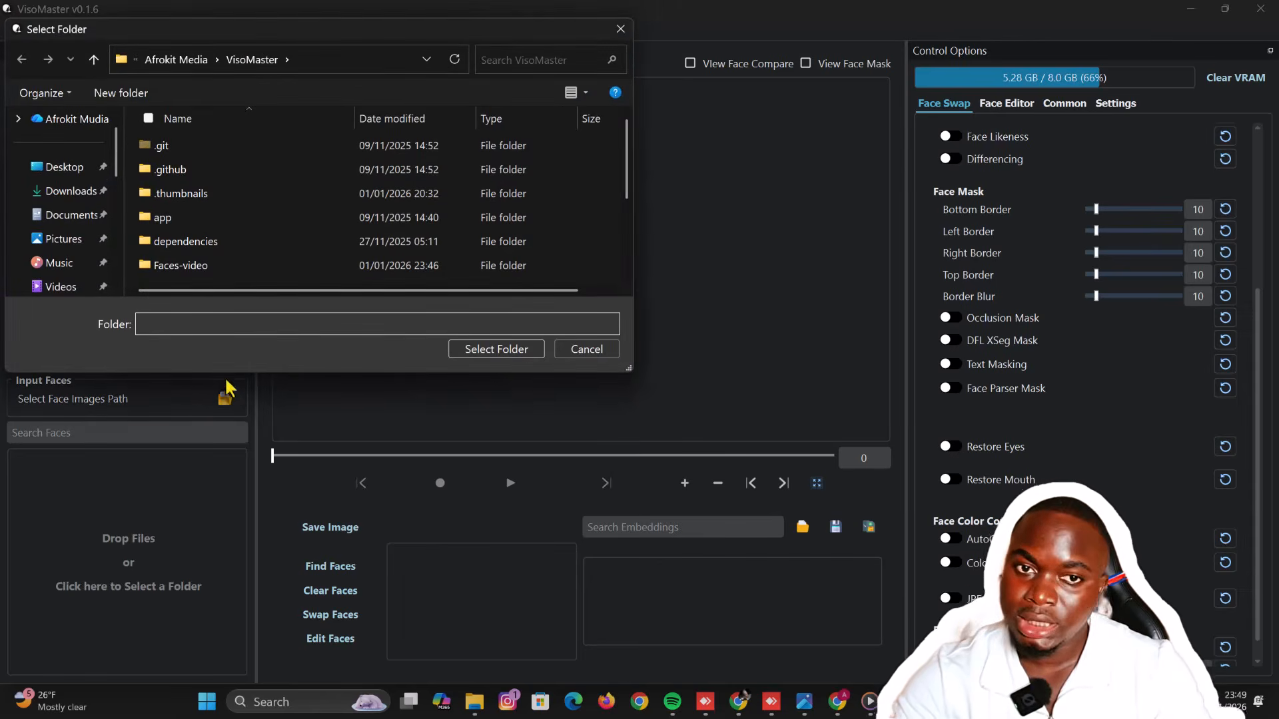
{"action": "scroll", "coordinate": [221, 159], "scroll_direction": "down", "scroll_amount": 2}
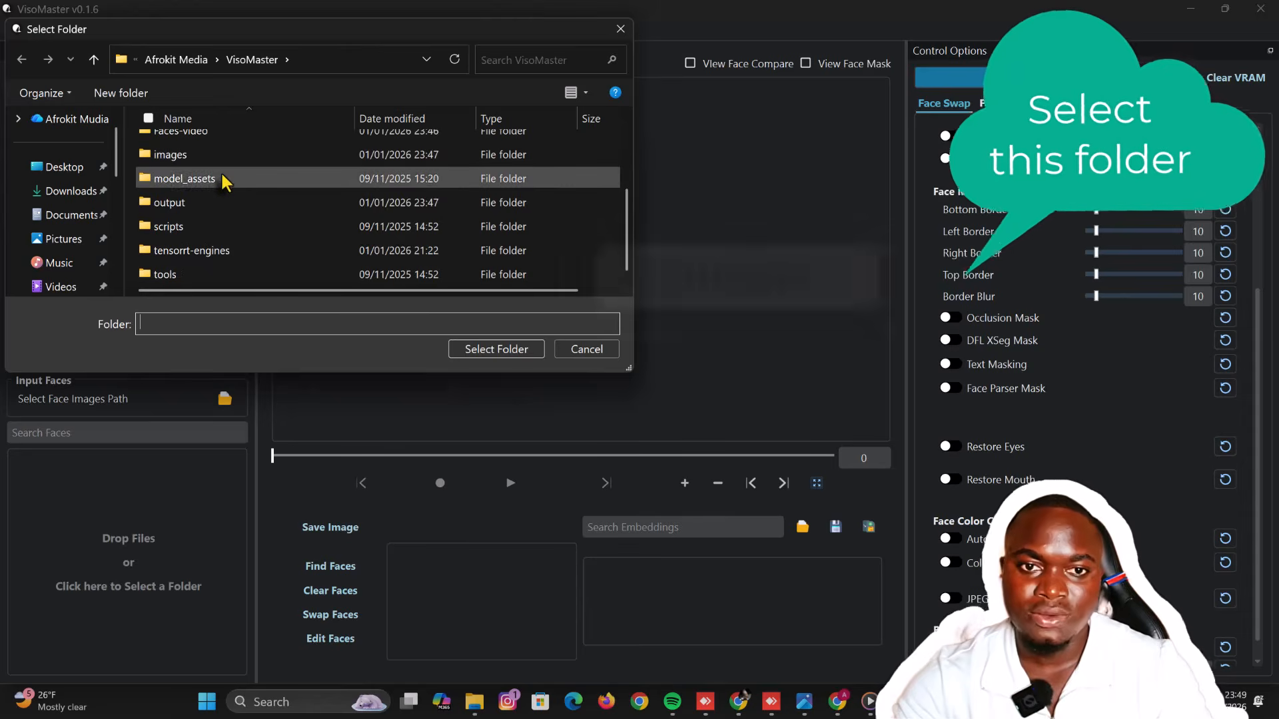
{"action": "left_click", "coordinate": [199, 158]}
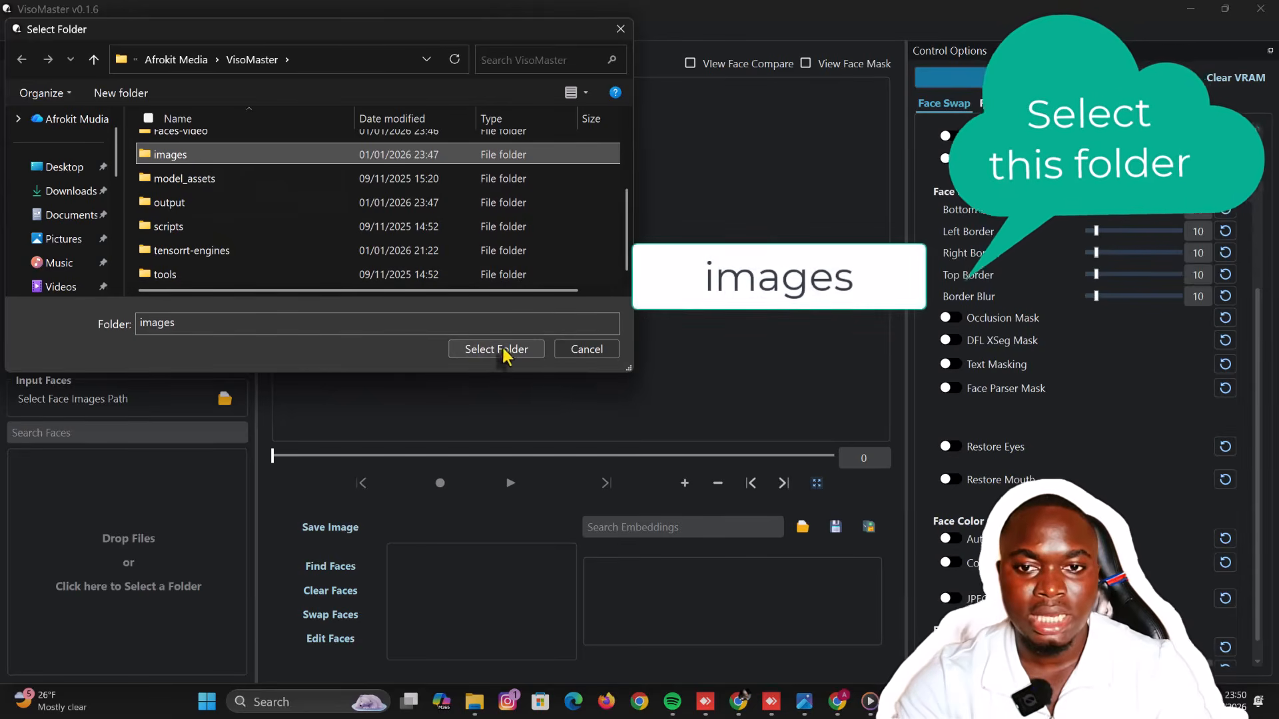
{"action": "left_click", "coordinate": [533, 351]}
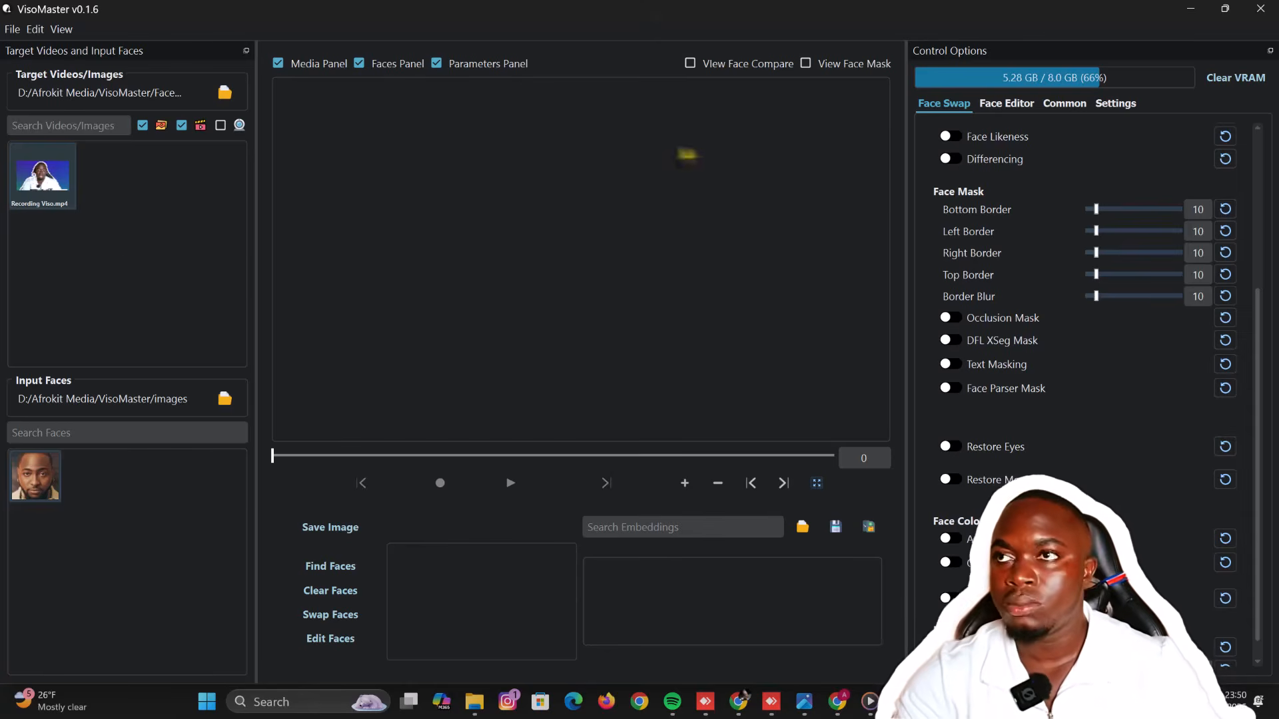
Set the Output Directory to the output folder in VisoMaster
{"action": "left_click", "coordinate": [1113, 105]}
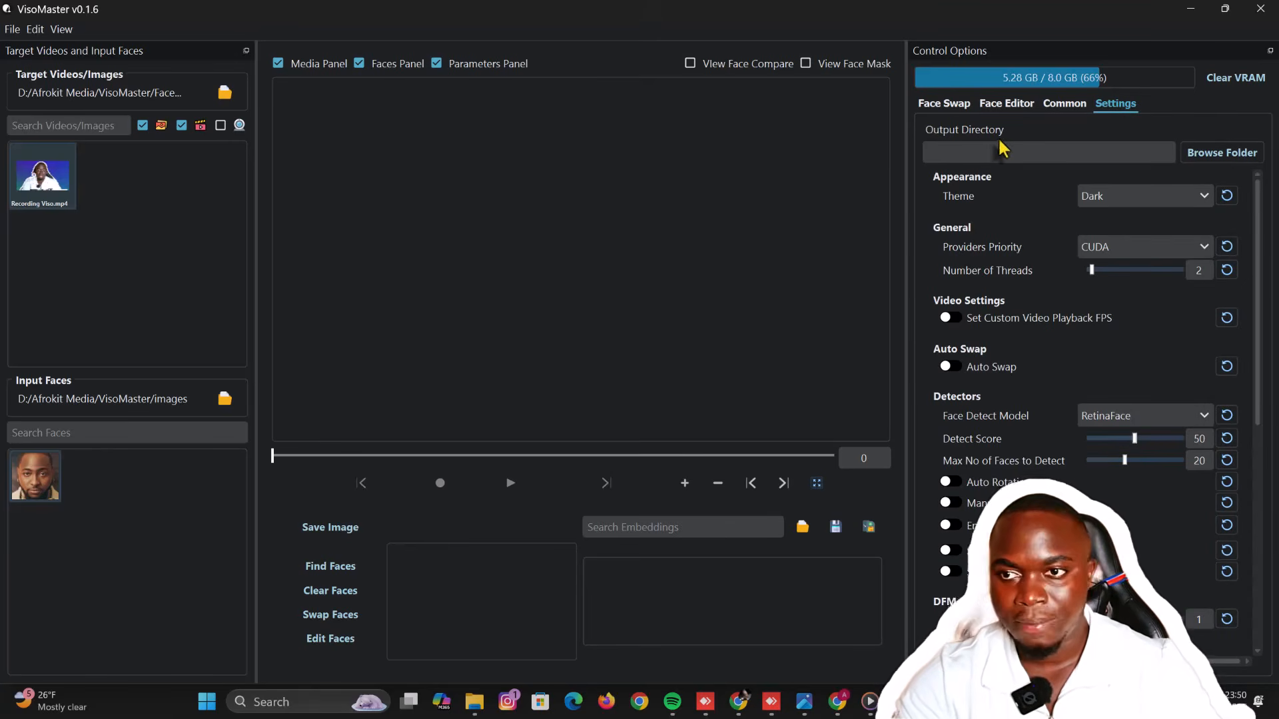
{"action": "left_click", "coordinate": [1221, 155]}
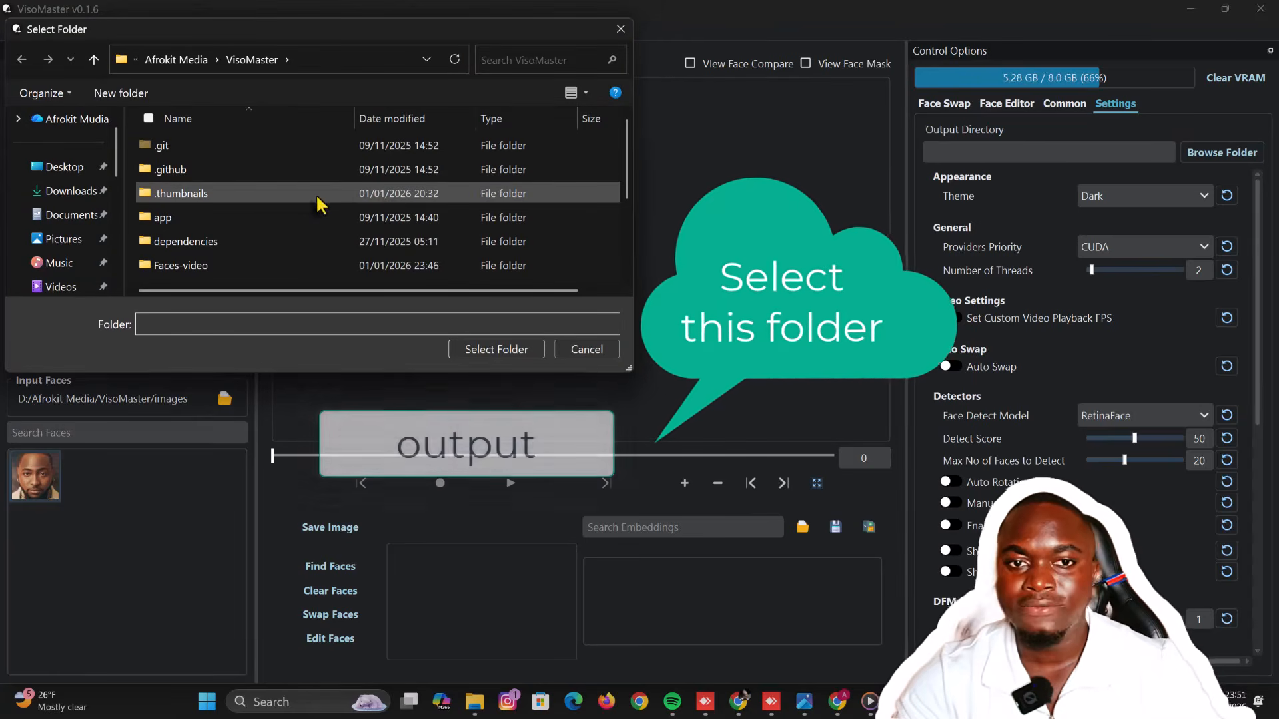
{"action": "scroll", "coordinate": [316, 194], "scroll_direction": "down", "scroll_amount": 2}
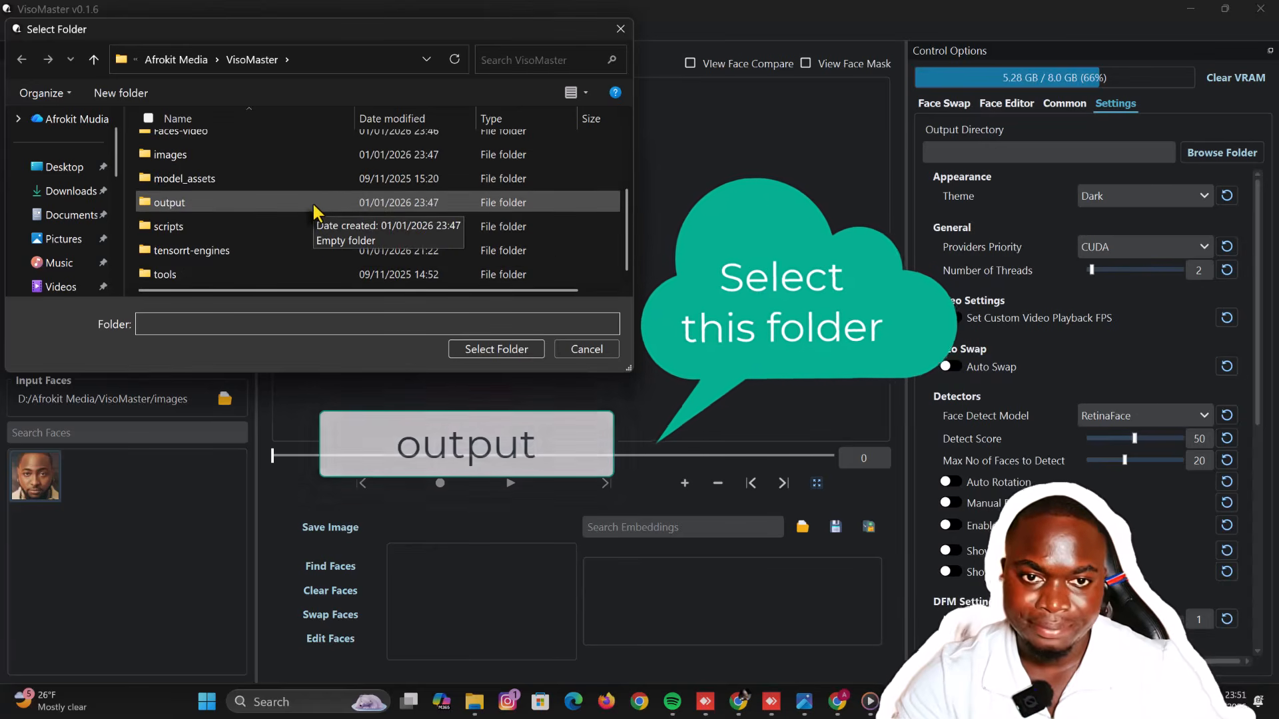
{"action": "left_click", "coordinate": [282, 206]}
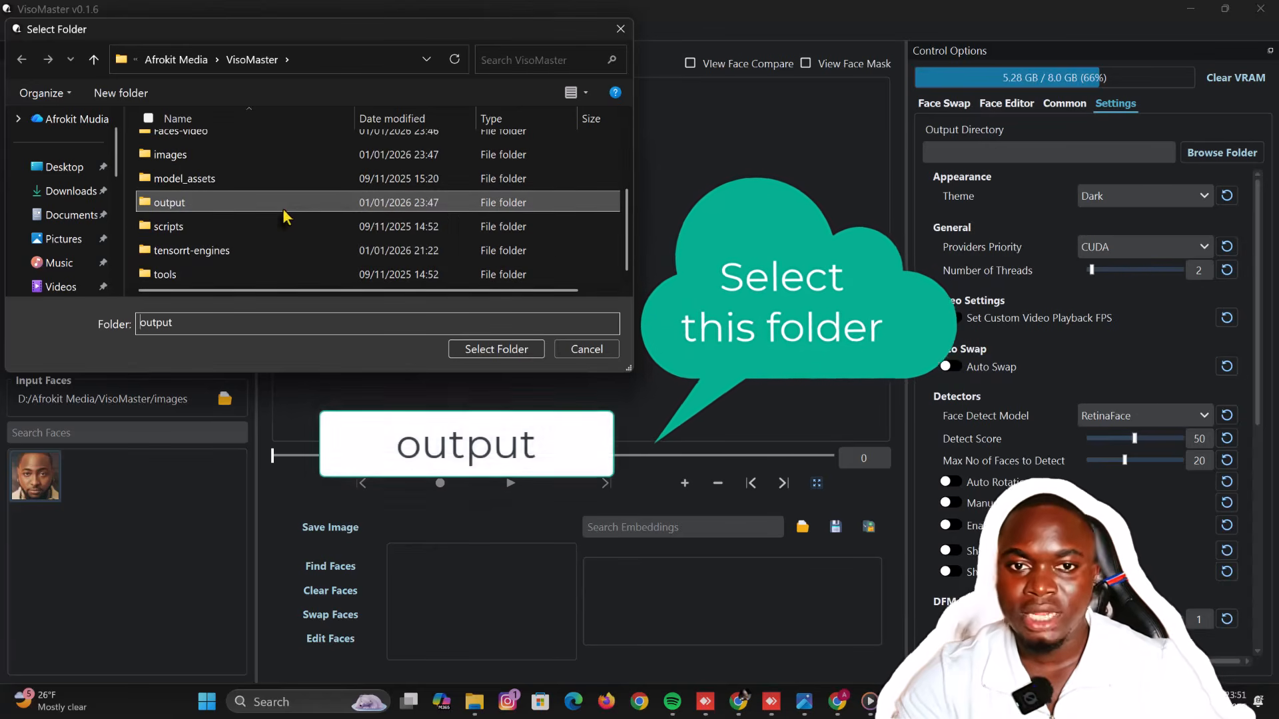
{"action": "left_click", "coordinate": [491, 350]}
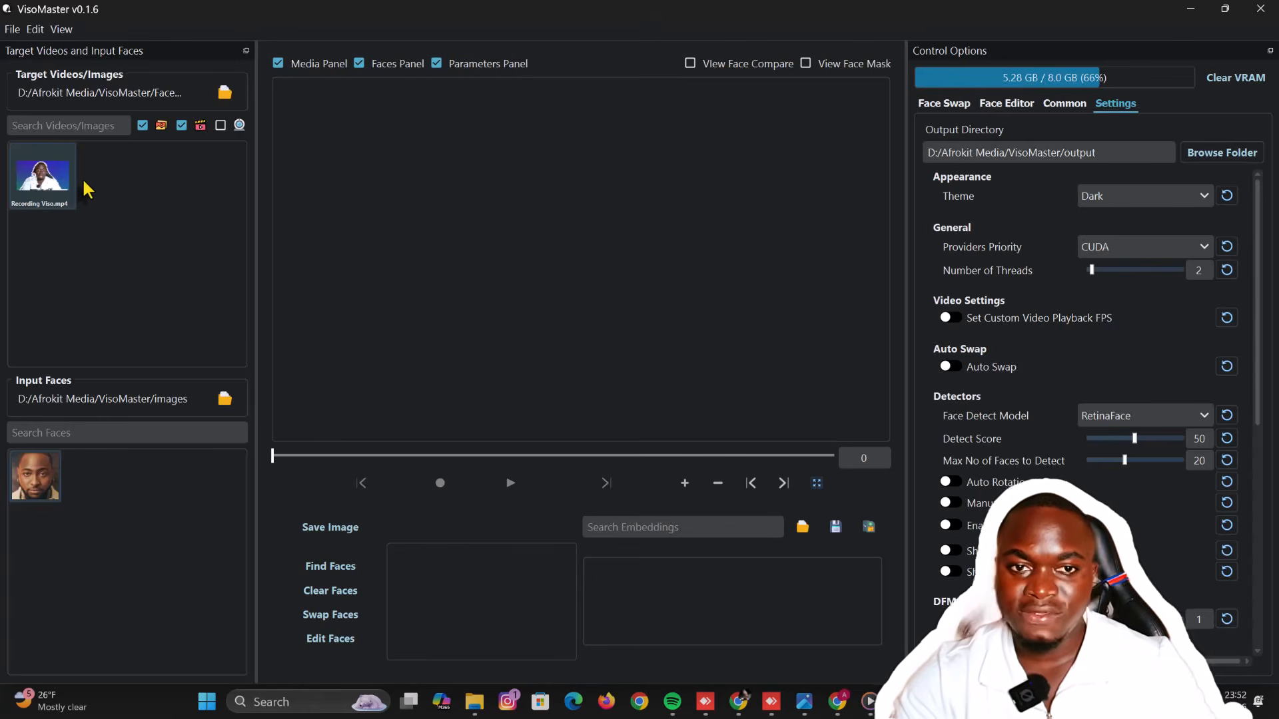
Load Recording Viso.mp4 into the preview and clear the VRAM
{"action": "left_click", "coordinate": [42, 184]}
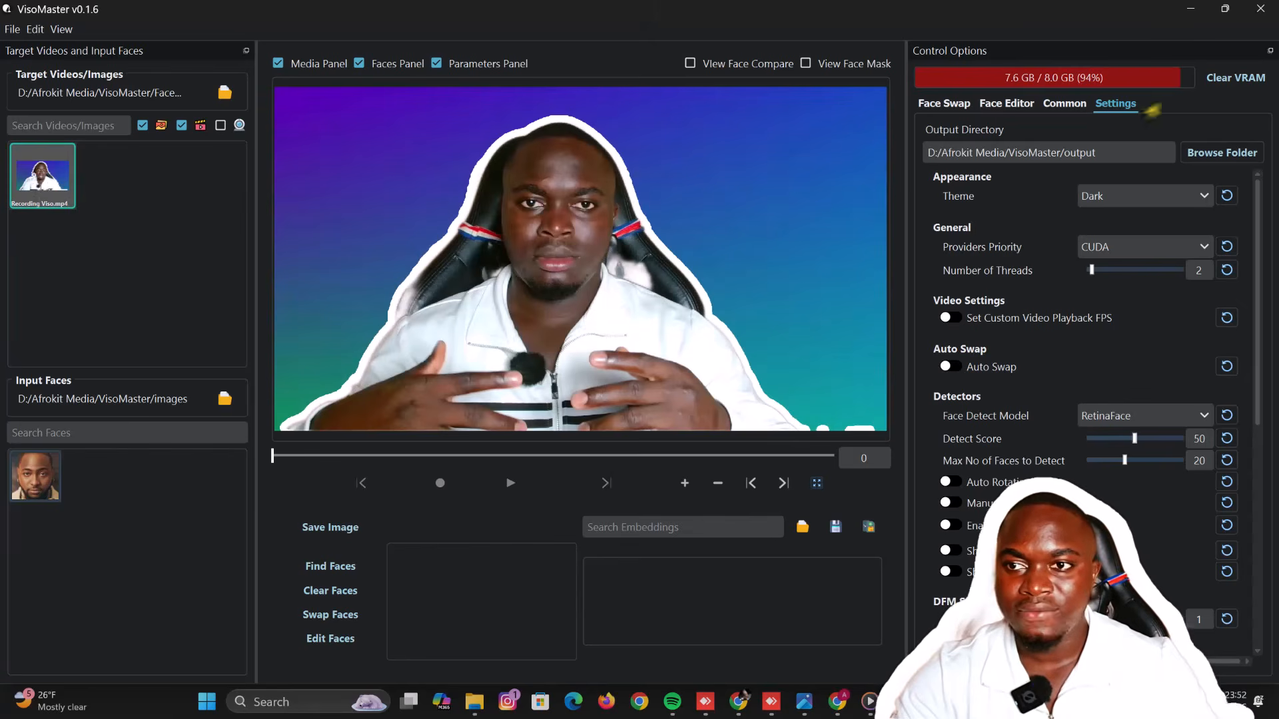
{"action": "left_click", "coordinate": [1221, 73]}
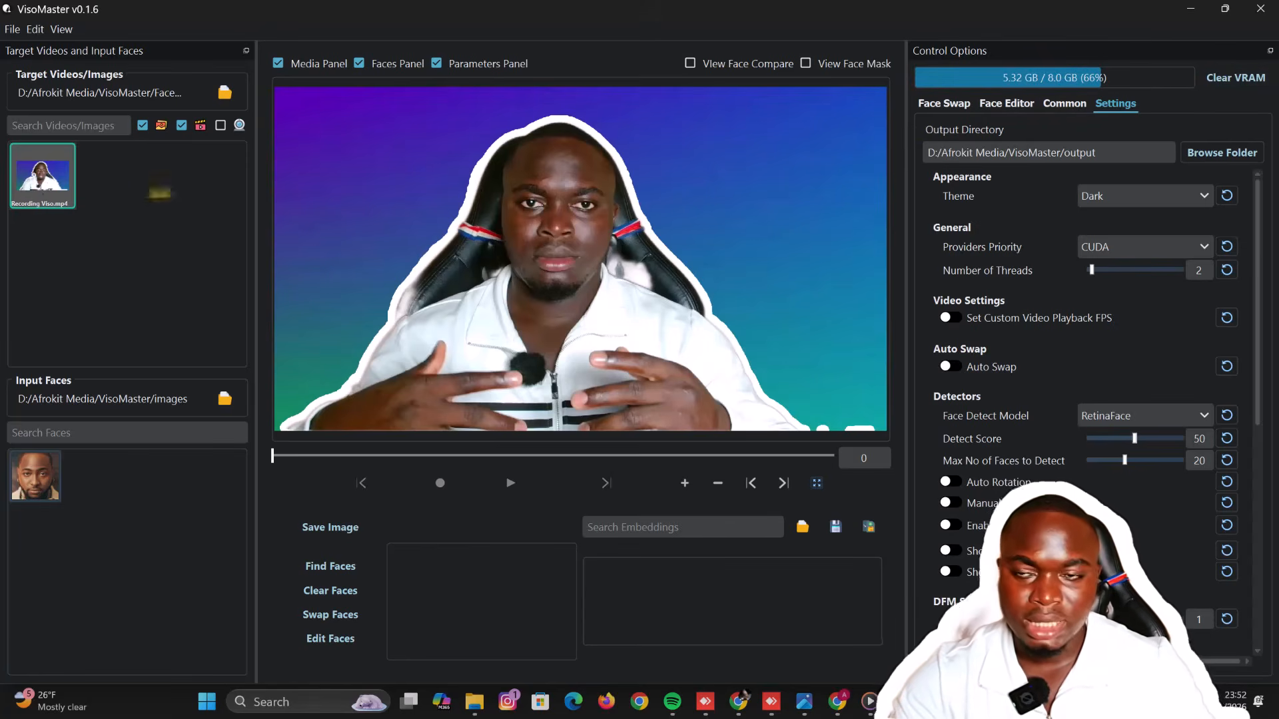
{"action": "left_click", "coordinate": [939, 103]}
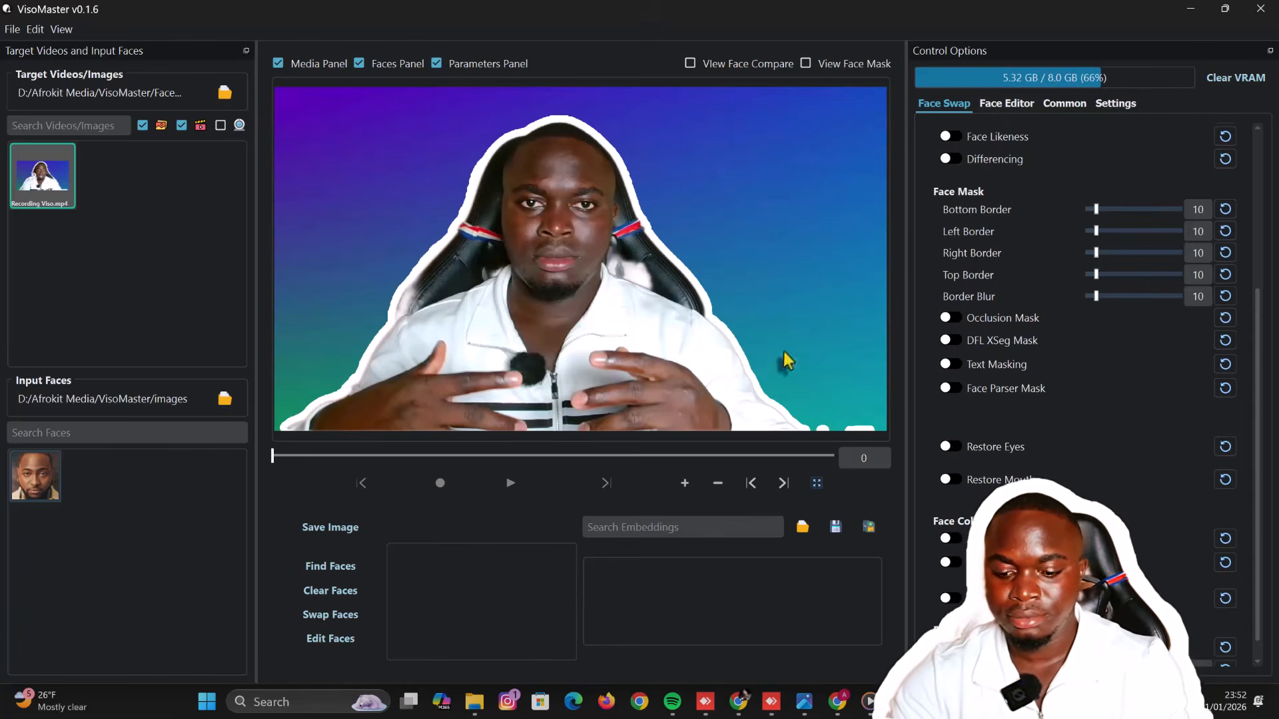
{"action": "left_click", "coordinate": [1018, 107]}
{"action": "left_click", "coordinate": [1065, 105]}
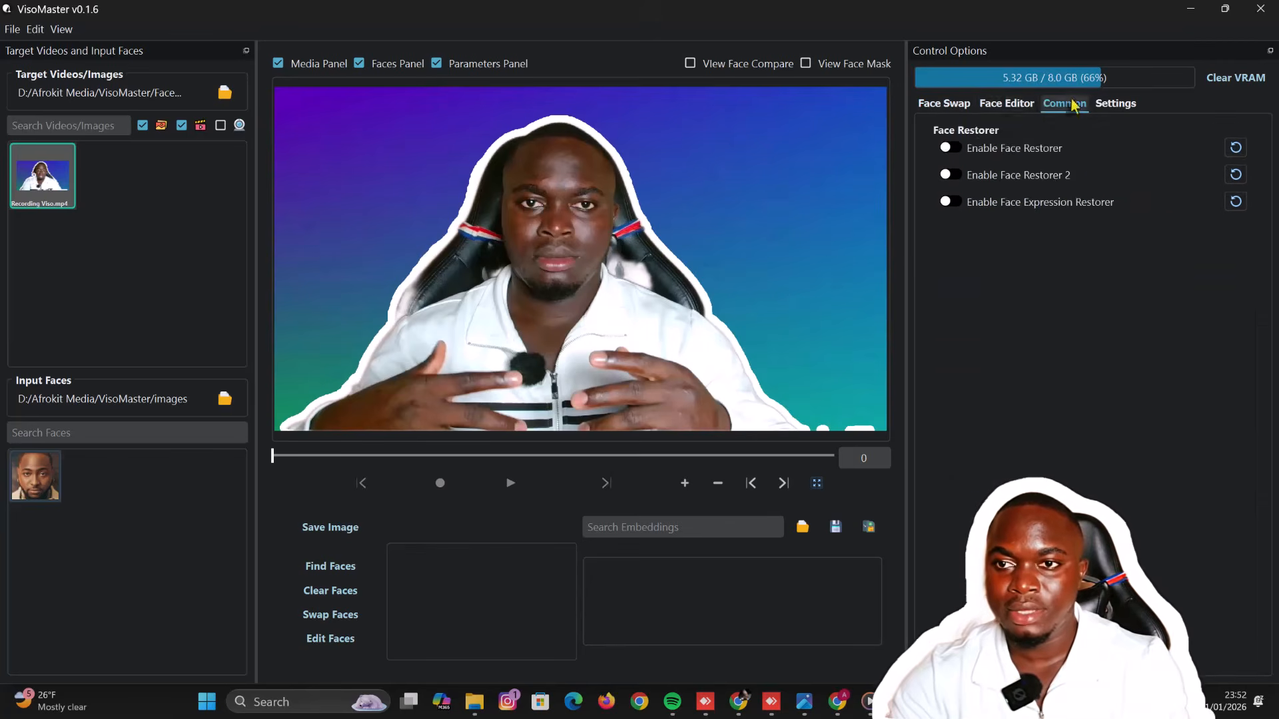
{"action": "left_click", "coordinate": [946, 107]}
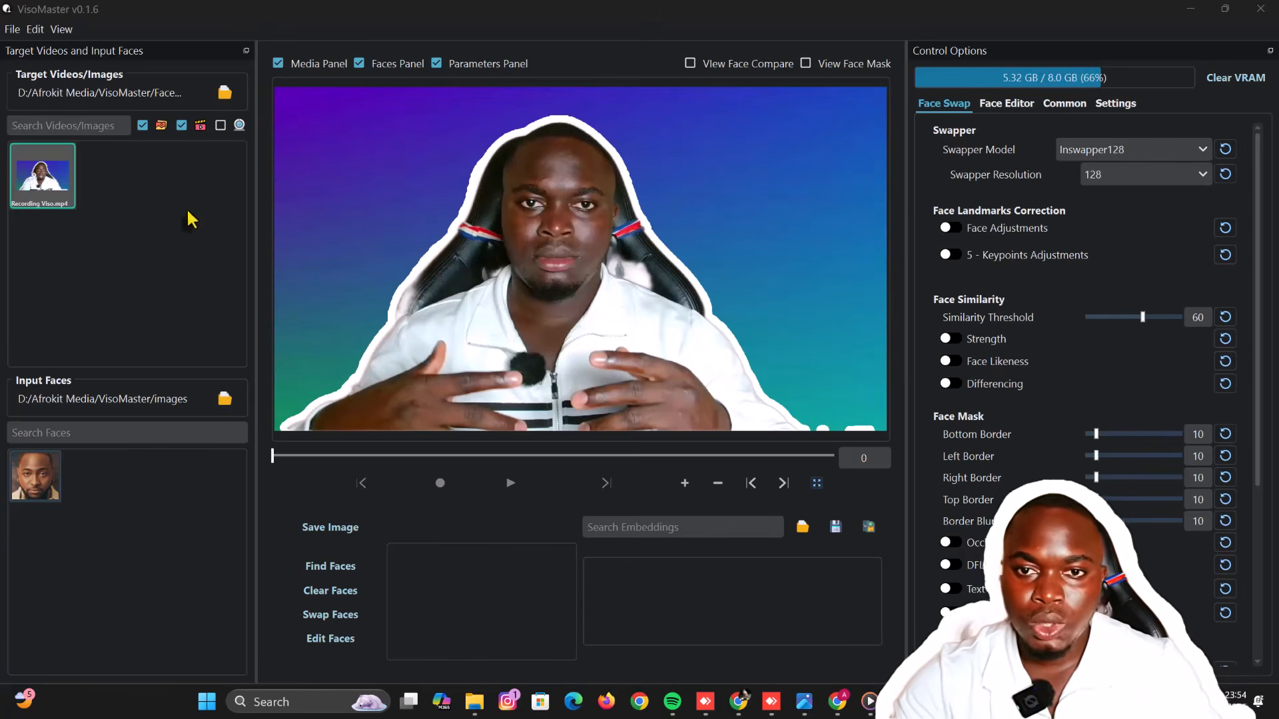
Find the face in the target video, assign the input face to it and swap the faces
{"action": "left_click", "coordinate": [328, 572]}
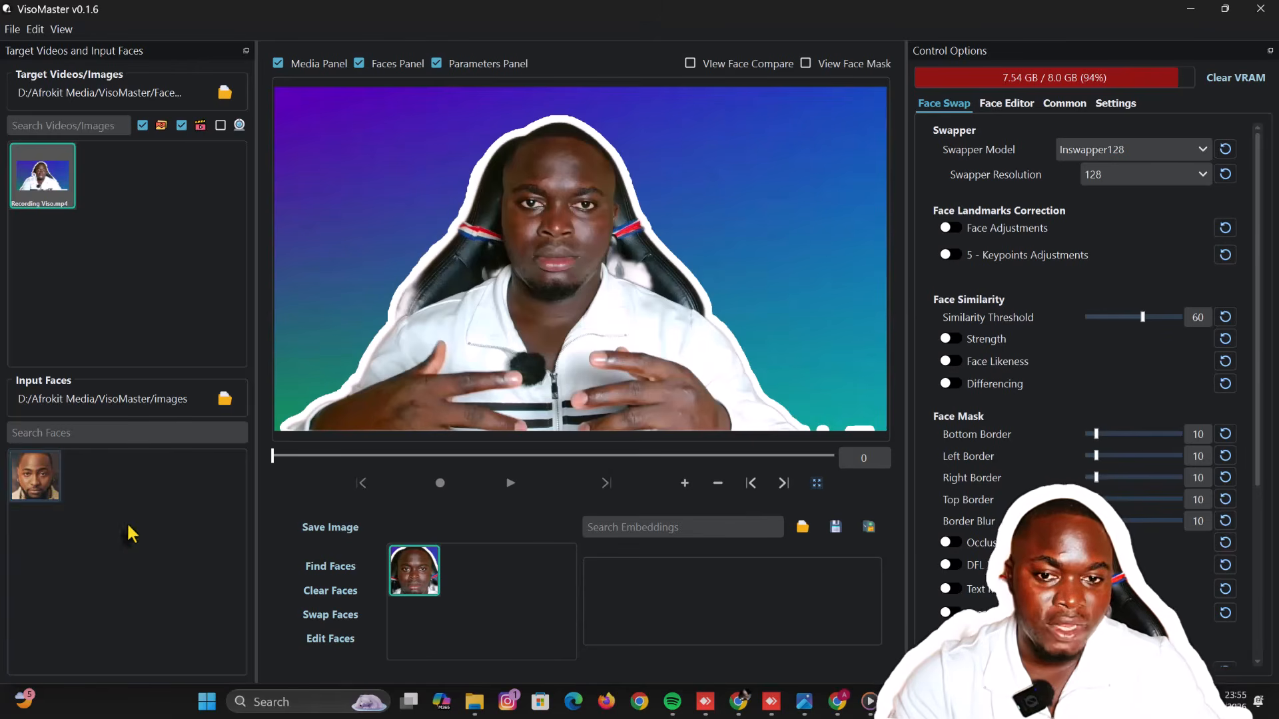
{"action": "left_click", "coordinate": [41, 489]}
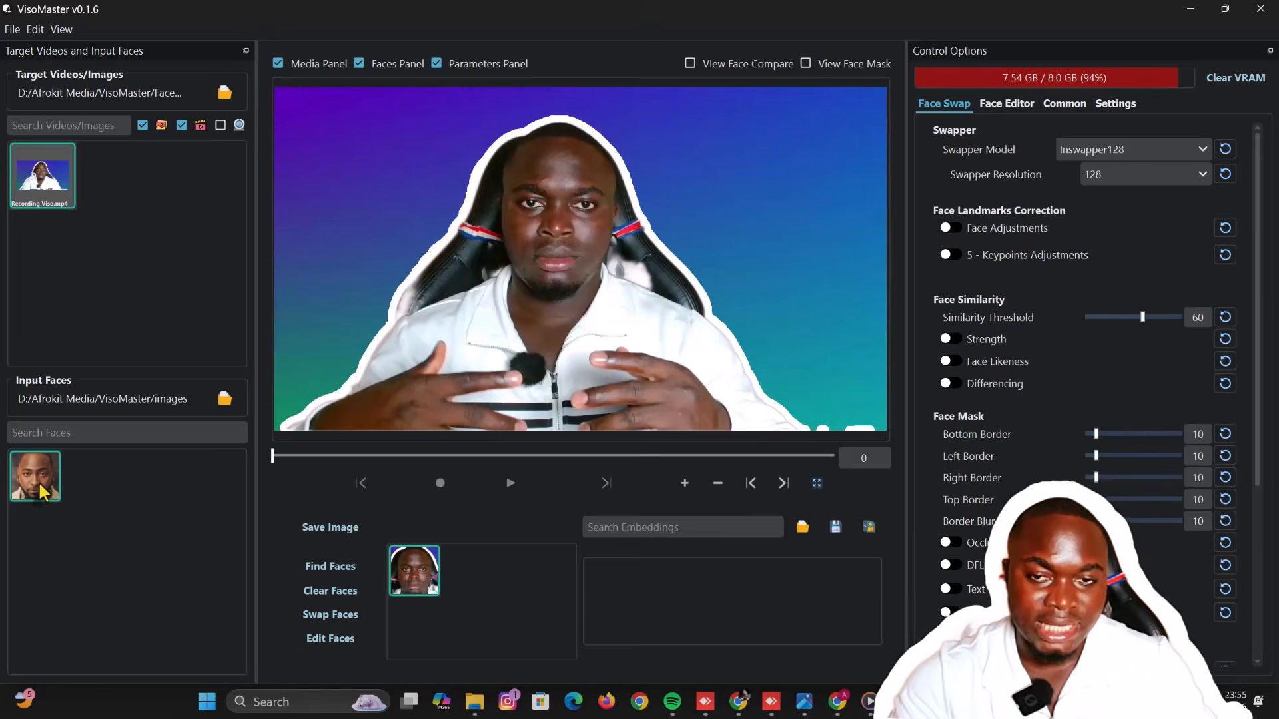
{"action": "left_click", "coordinate": [333, 613]}
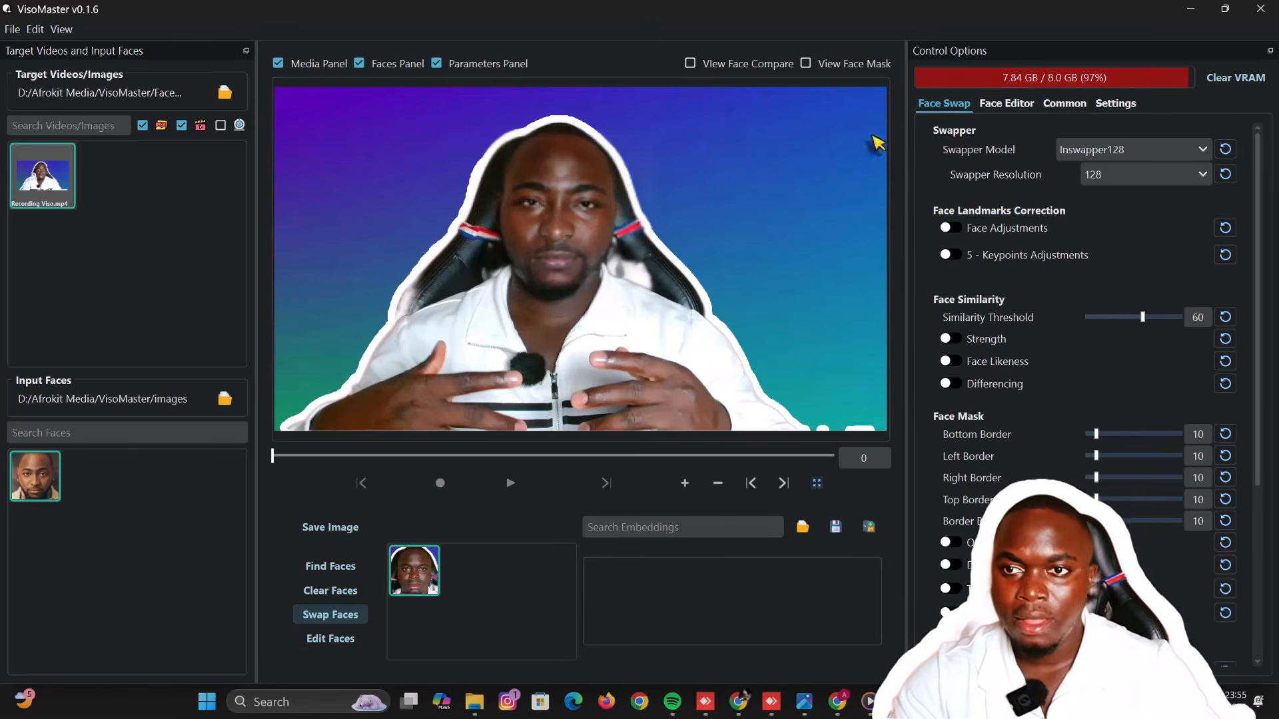
Enable the Face Restorer for the swapped face and set its Fidelity Weight to 0.7 and Blend to 88
{"action": "left_click", "coordinate": [1065, 106]}
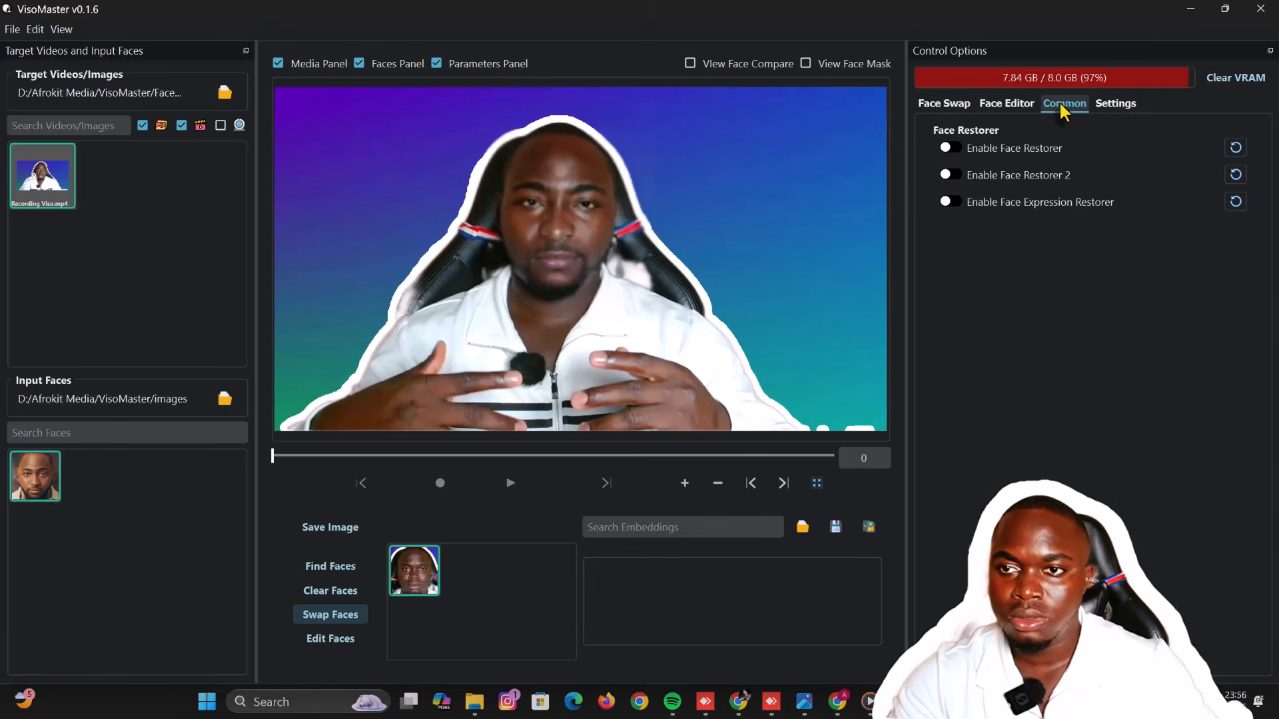
{"action": "left_click", "coordinate": [949, 149]}
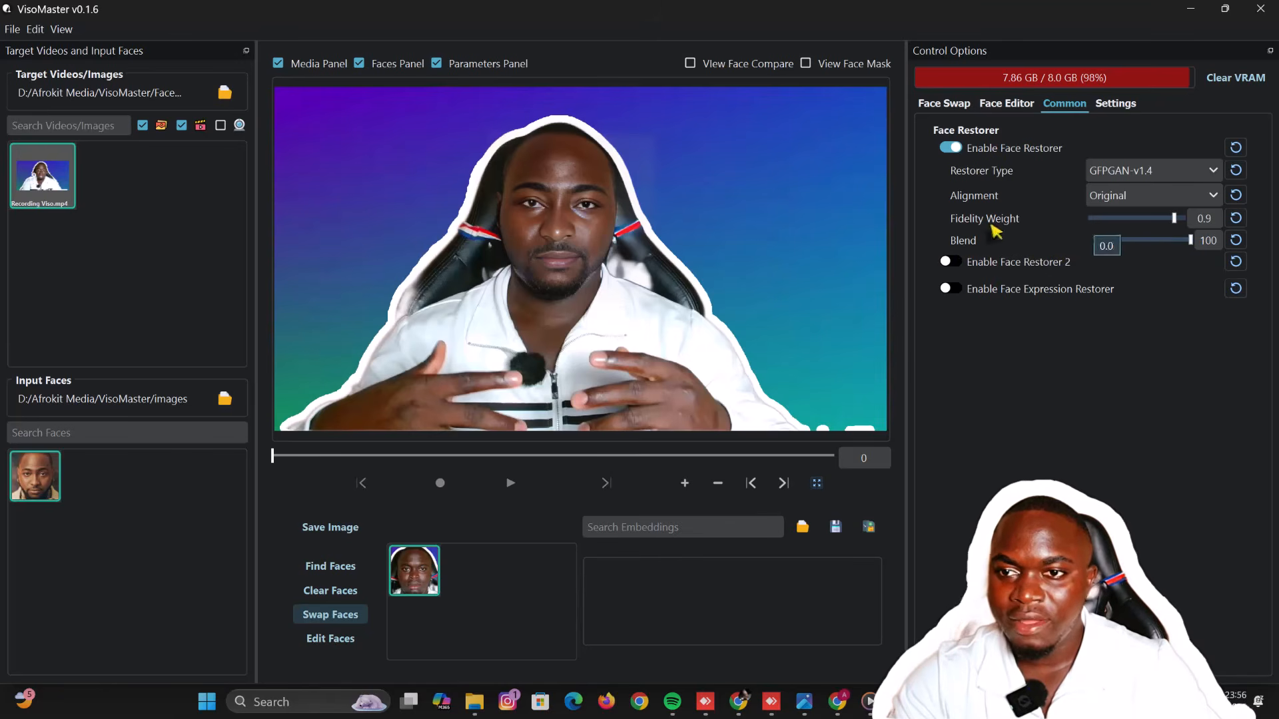
{"action": "left_click", "coordinate": [1204, 219]}
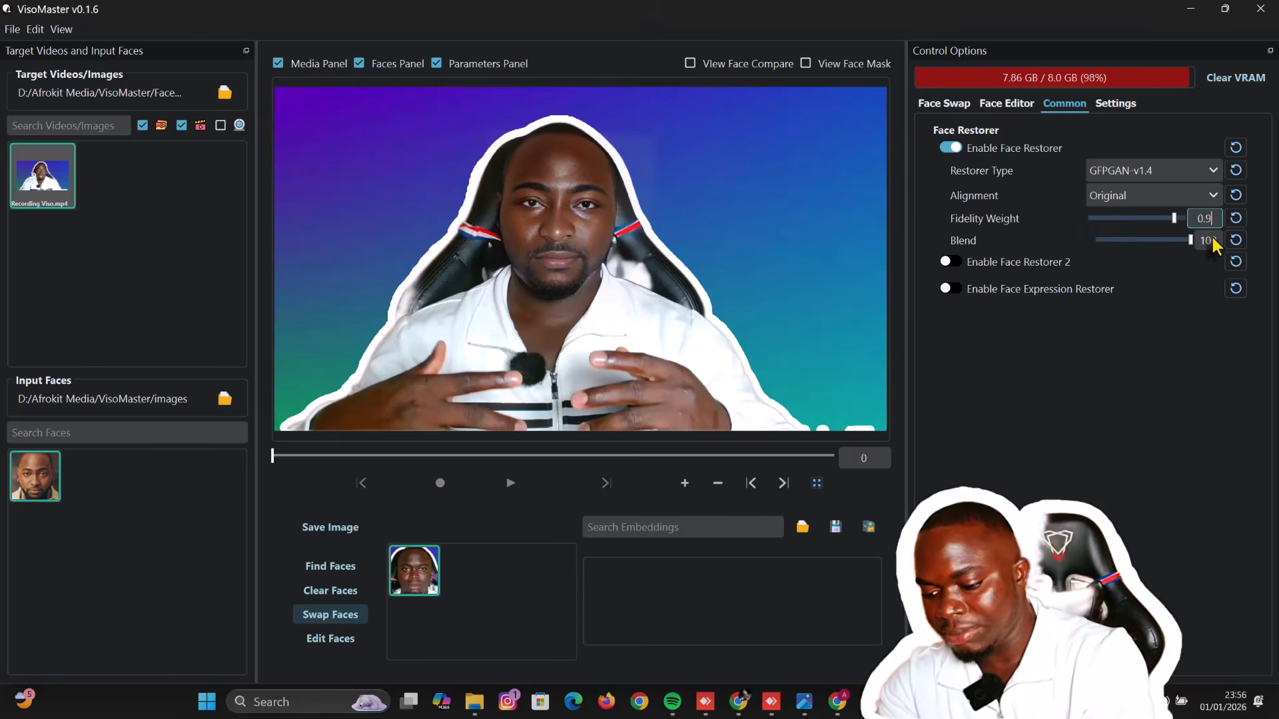
{"action": "key", "text": "BackSpace"}
{"action": "type", "text": "0"}
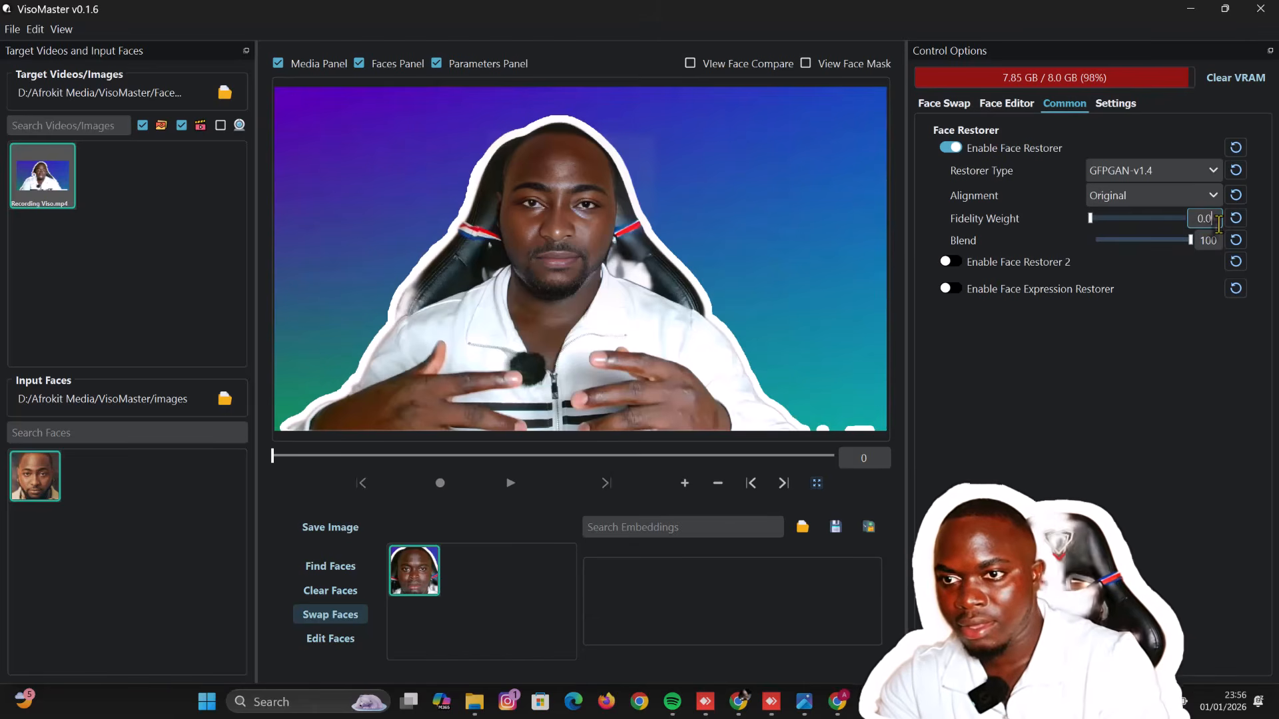
{"action": "double_click", "coordinate": [1202, 221]}
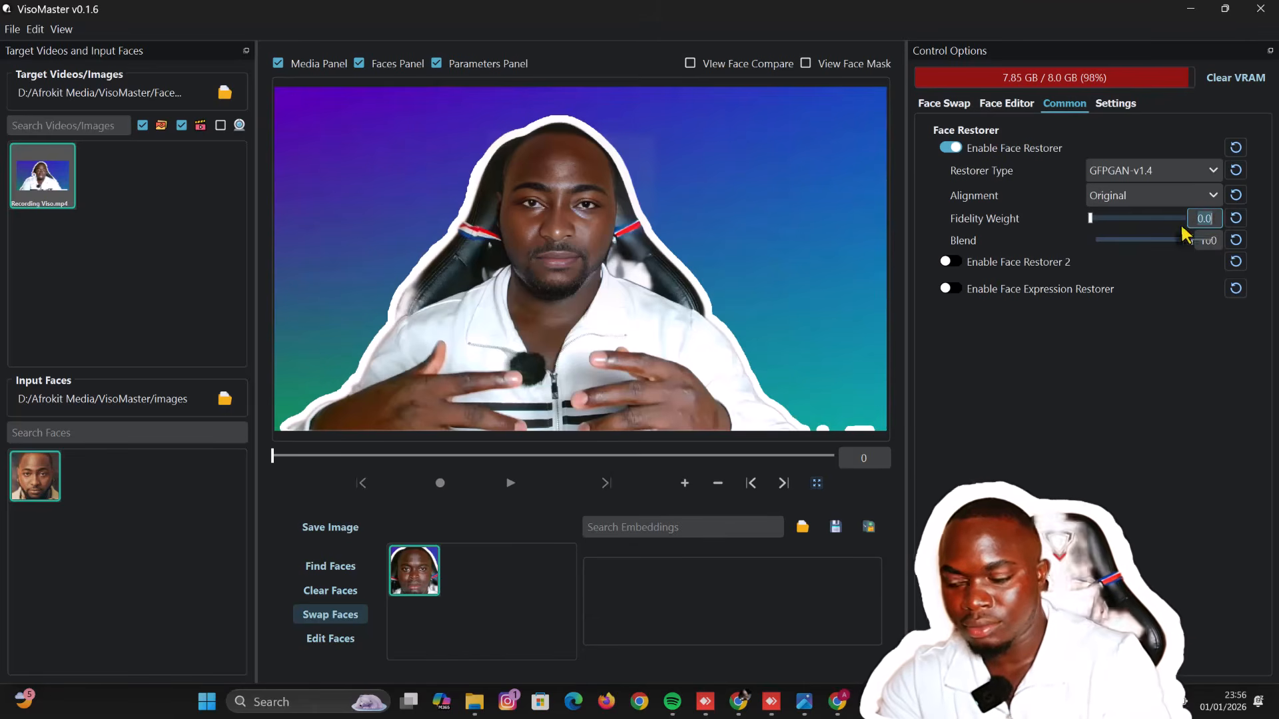
{"action": "key", "text": "BackSpace"}
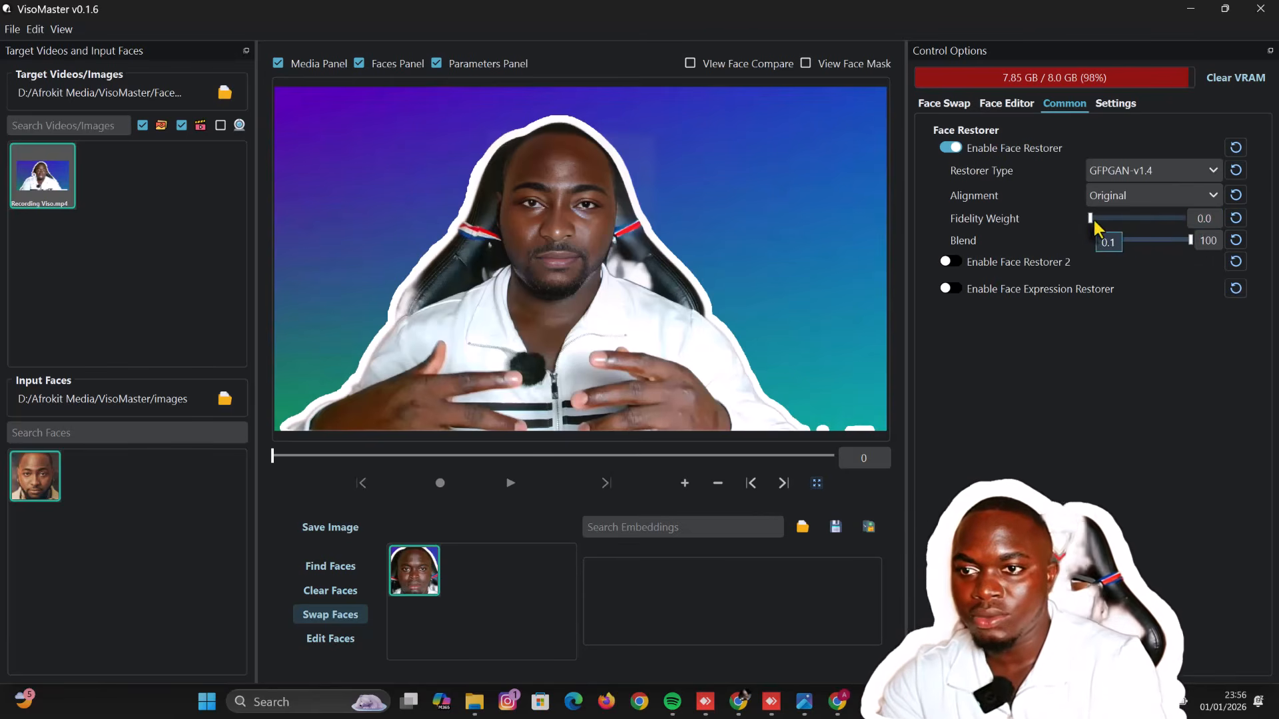
{"action": "left_click_drag", "start_coordinate": [1094, 223], "coordinate": [1160, 226]}
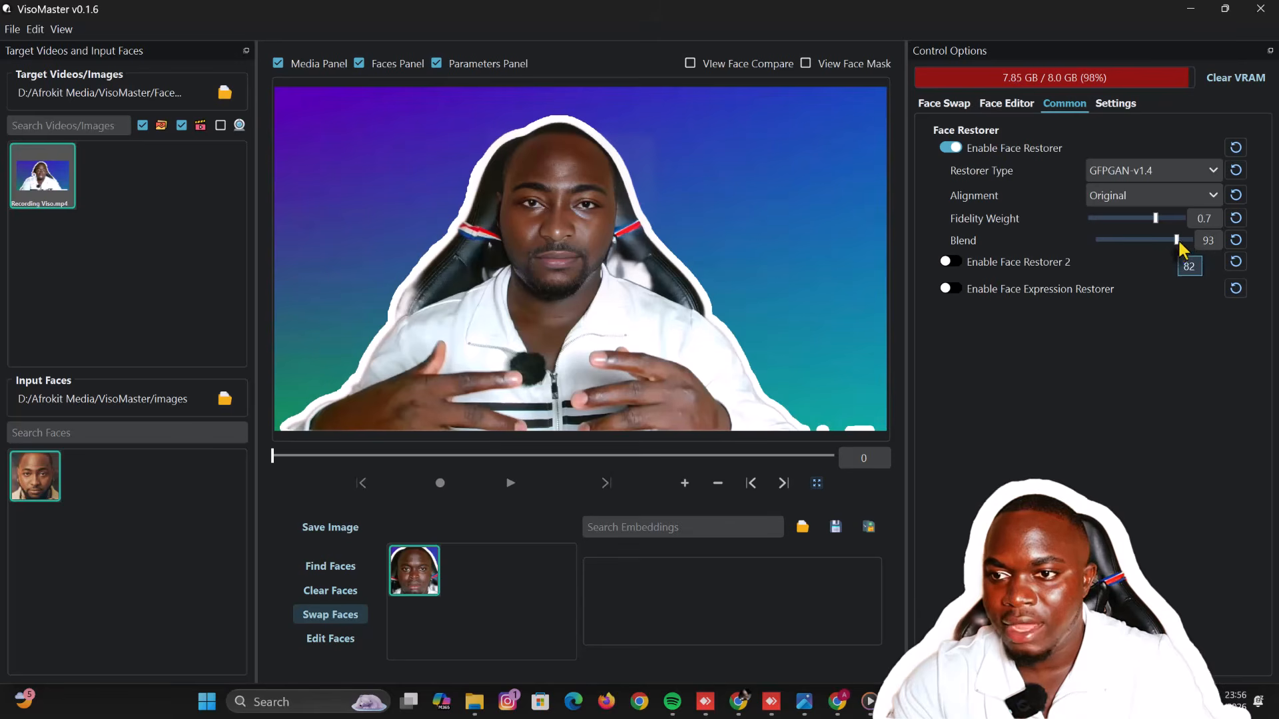
{"action": "left_click_drag", "start_coordinate": [1179, 241], "coordinate": [1181, 240]}
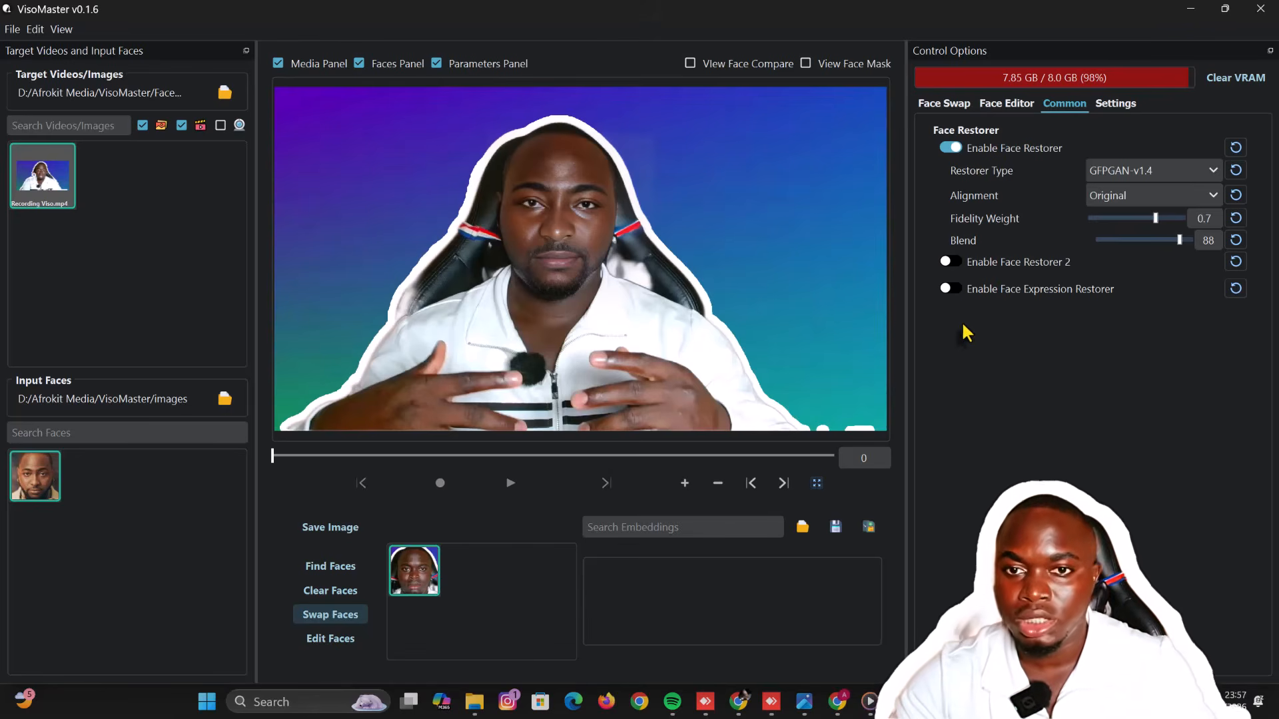
Review the Swapper Resolution options, enable face similarity Strength with an amount of 200, and turn on the occlusion option of the Face Mask
{"action": "left_click", "coordinate": [941, 106]}
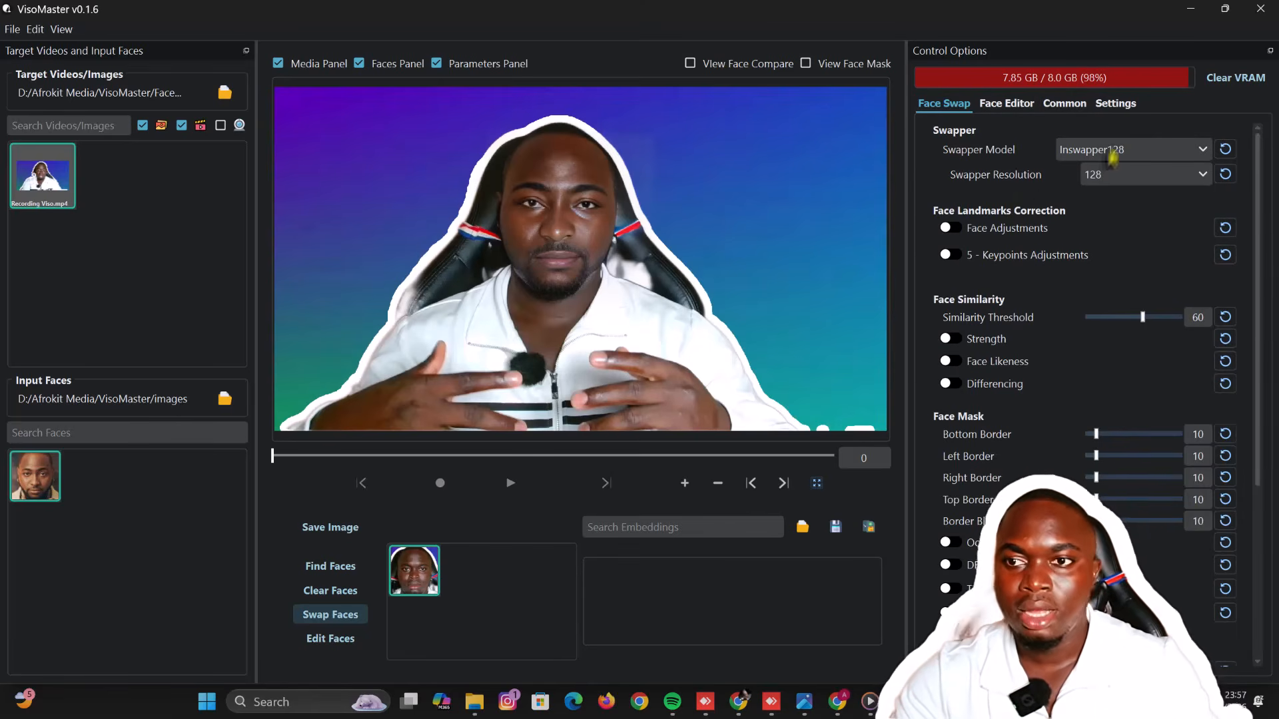
{"action": "left_click", "coordinate": [1122, 177]}
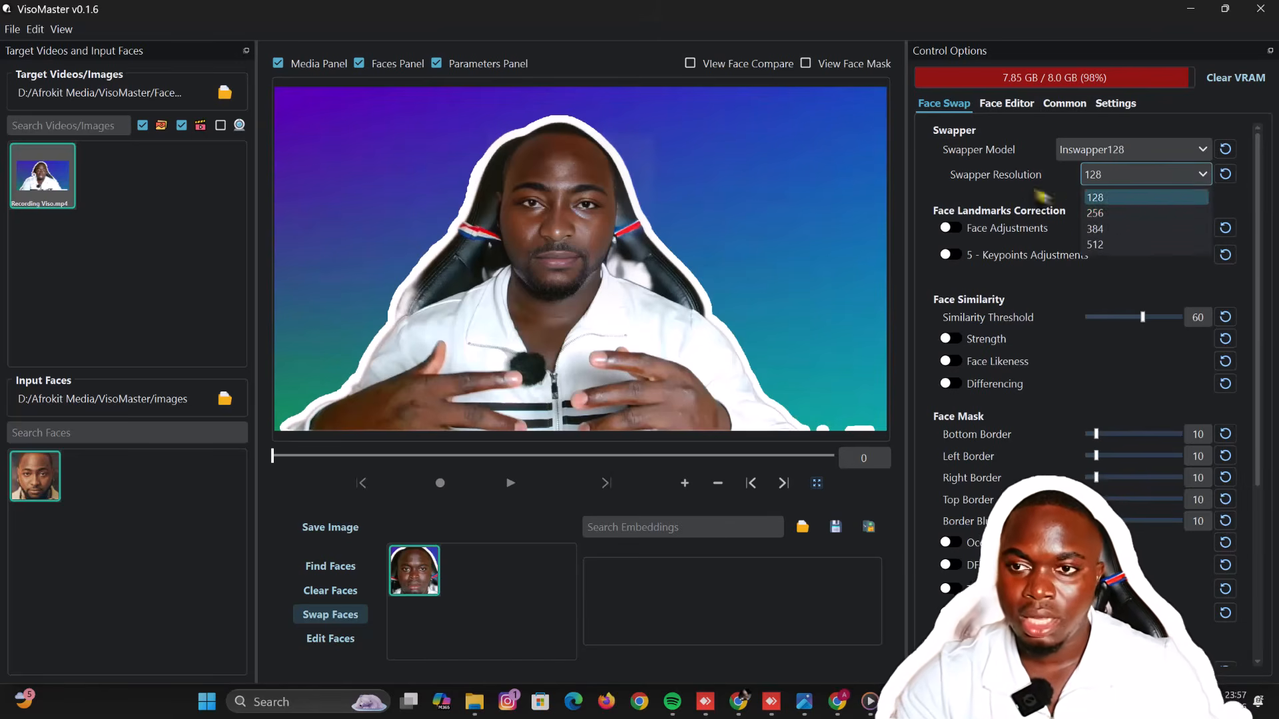
{"action": "left_click", "coordinate": [1005, 175]}
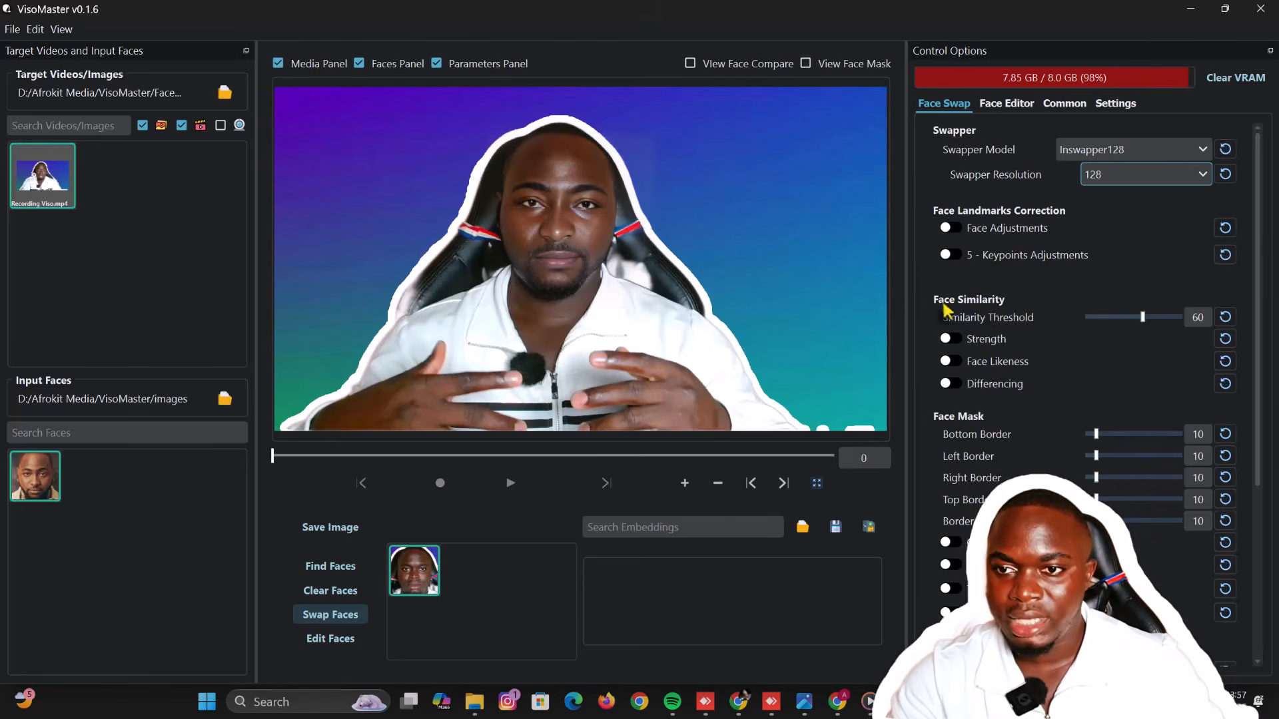
{"action": "left_click", "coordinate": [947, 339]}
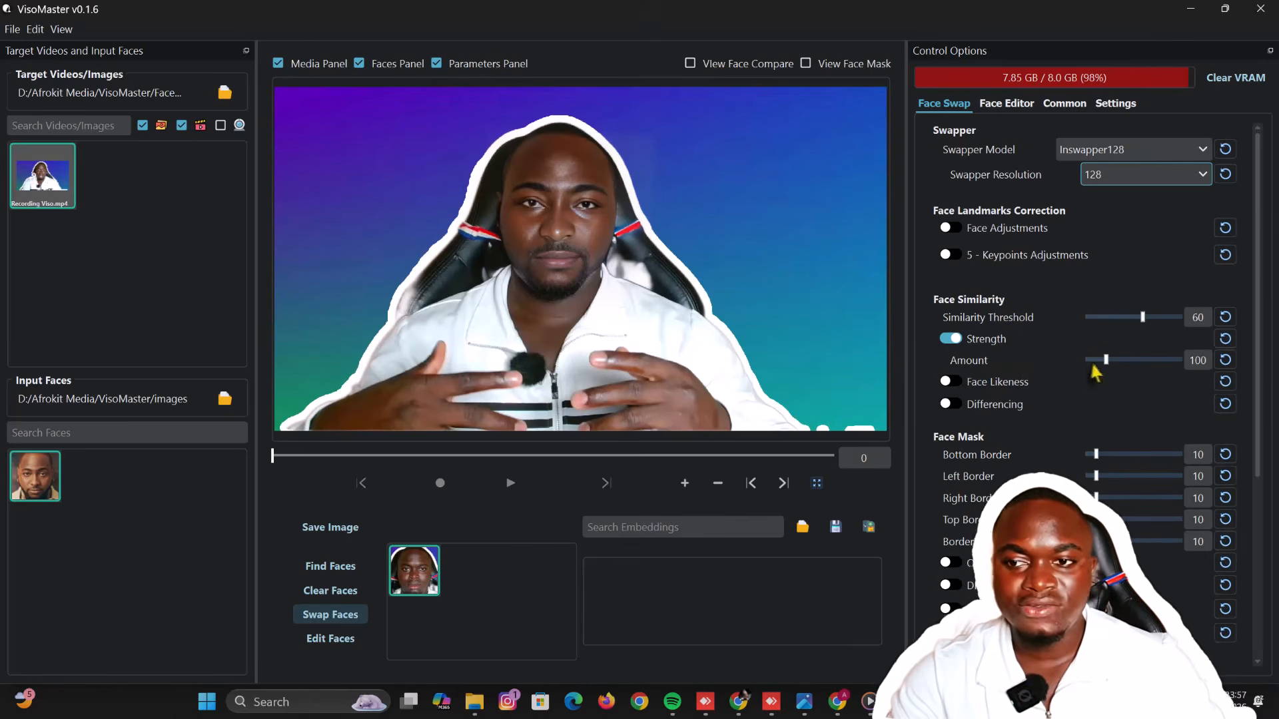
{"action": "left_click", "coordinate": [1122, 360]}
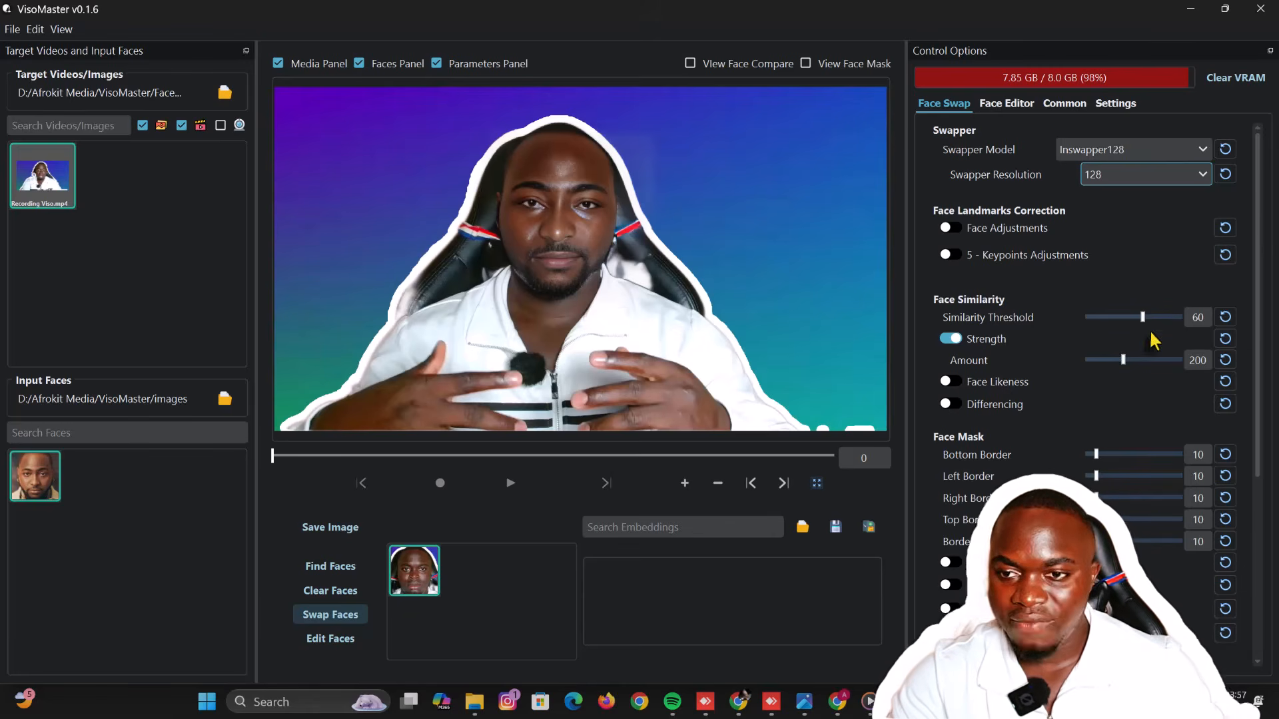
{"action": "left_click", "coordinate": [951, 563]}
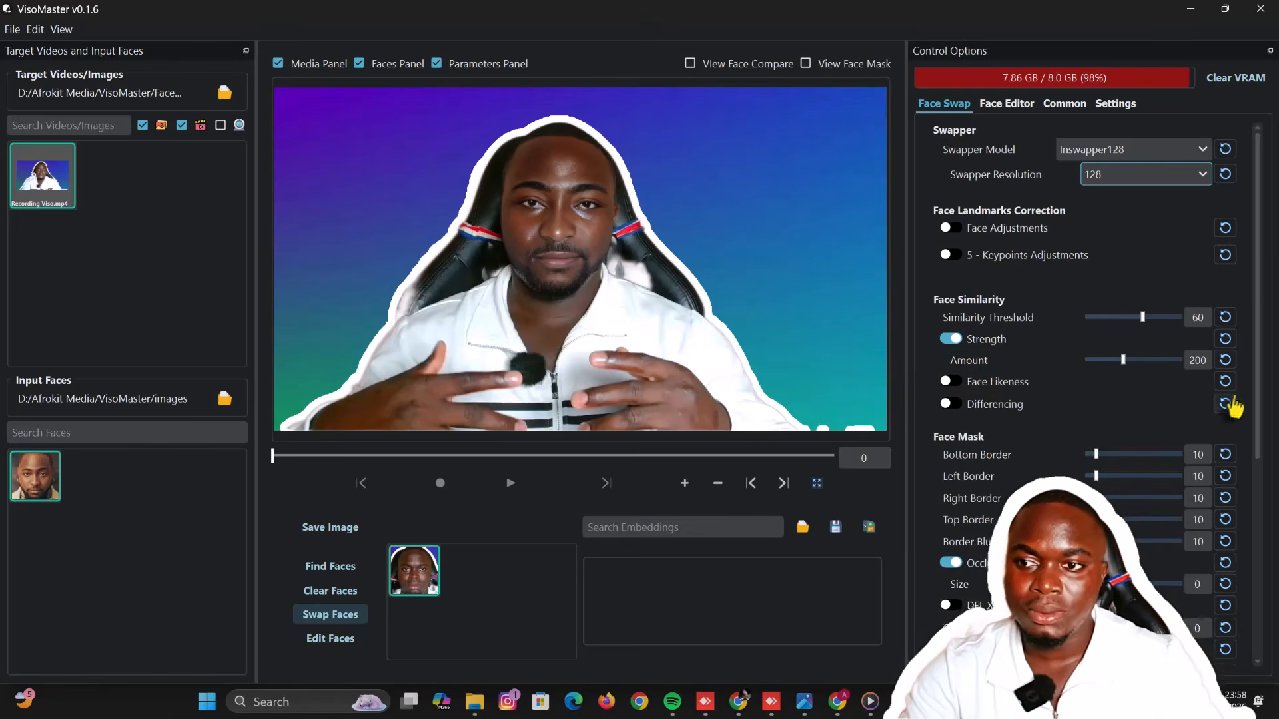
{"action": "left_click_drag", "start_coordinate": [1264, 420], "coordinate": [1252, 343]}
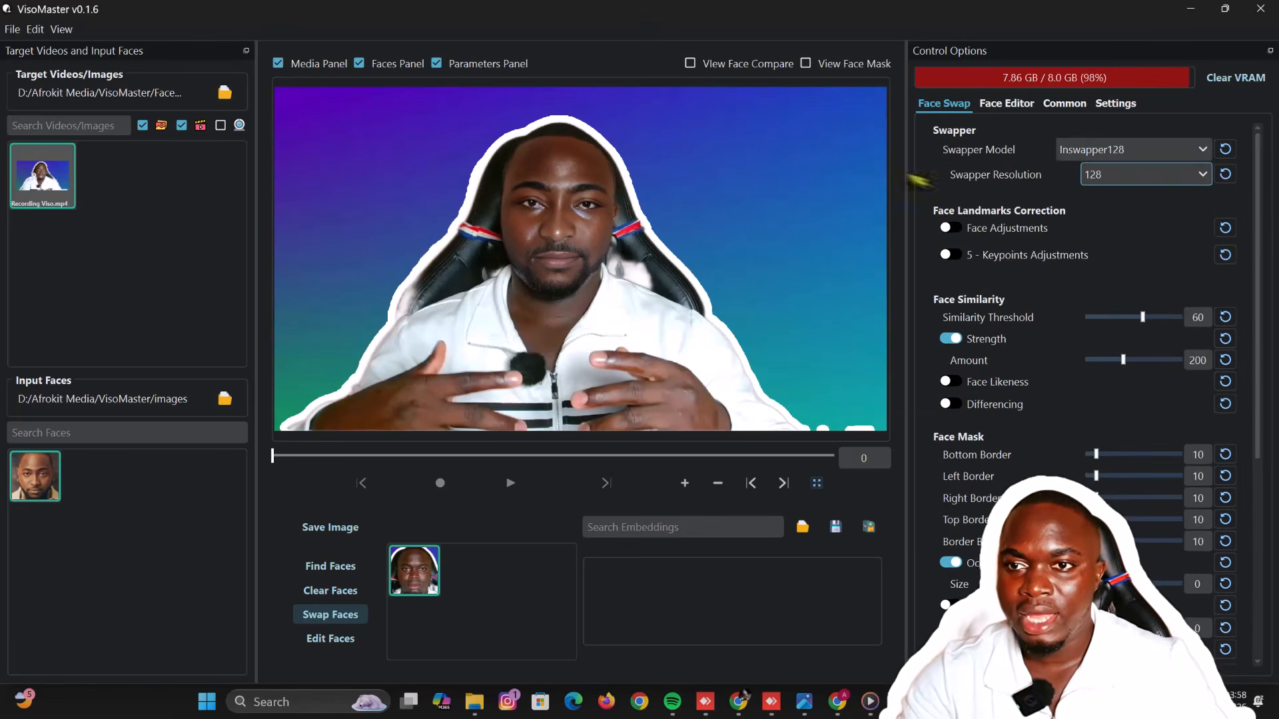
Set the Face Restorer's Blend to 76 and its Fidelity Weight to 0.6
{"action": "left_click", "coordinate": [1064, 107]}
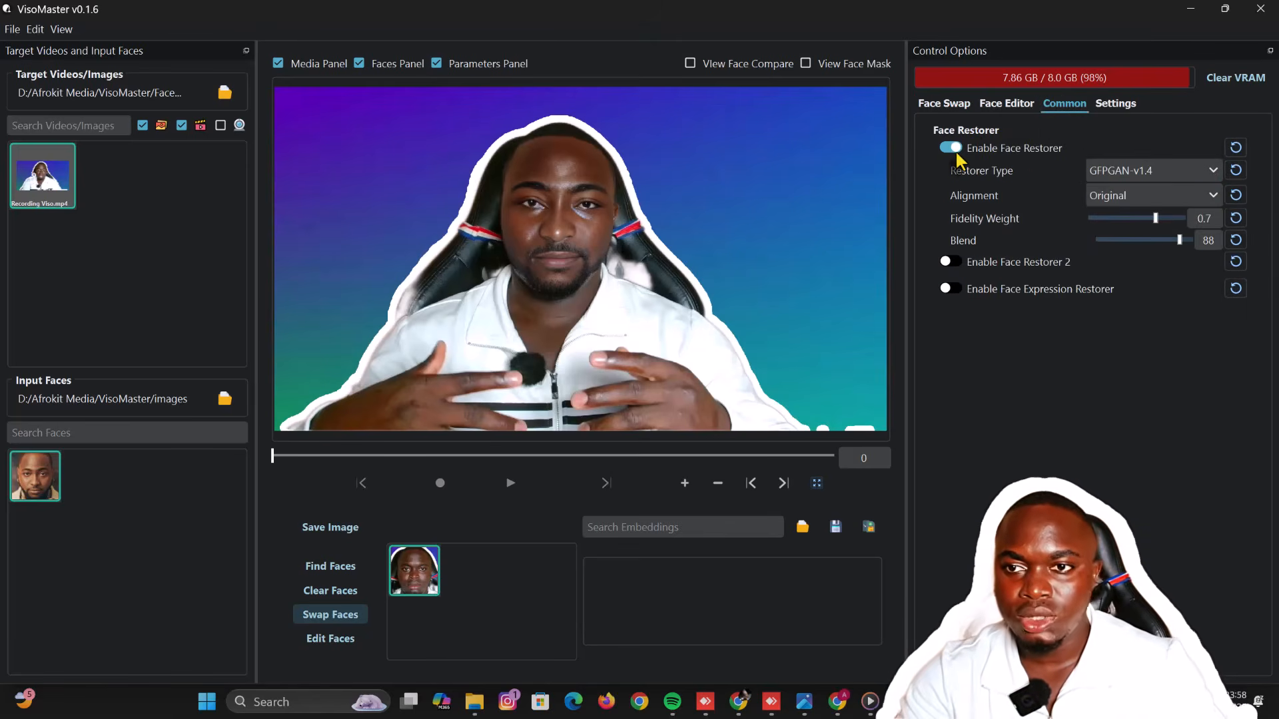
{"action": "mouse_move", "coordinate": [1157, 218]}
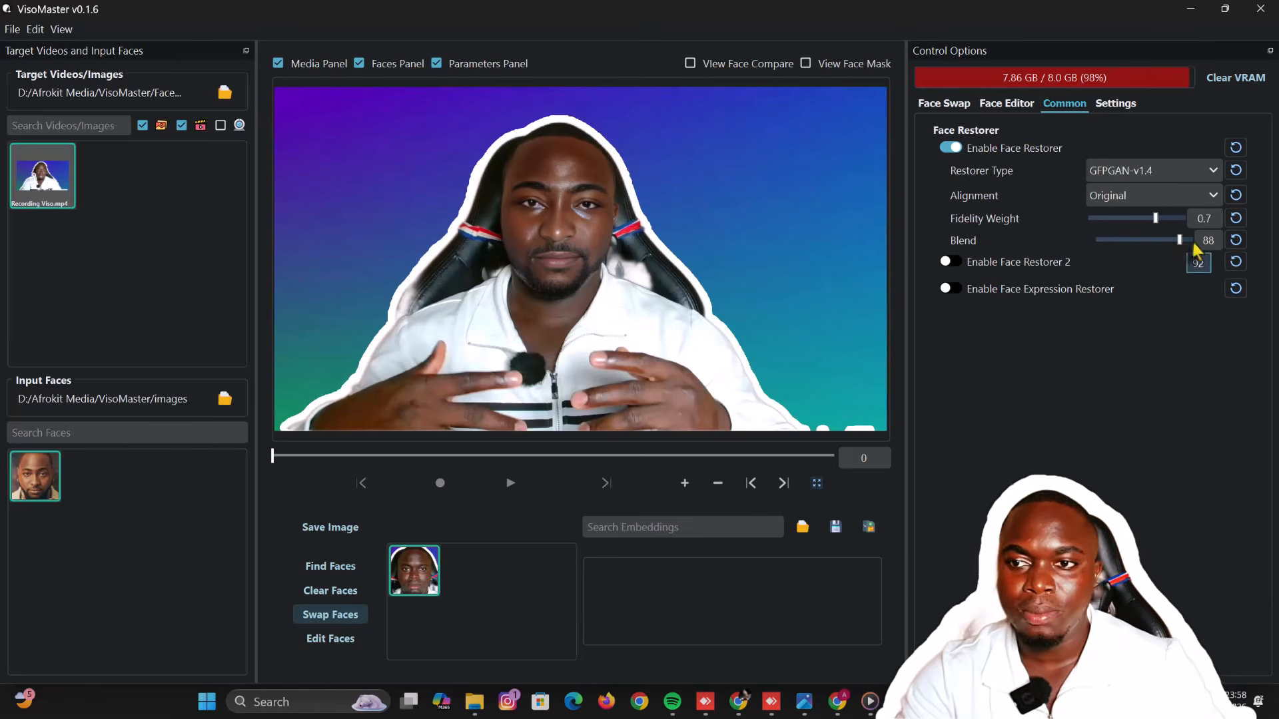
{"action": "left_click", "coordinate": [1168, 237]}
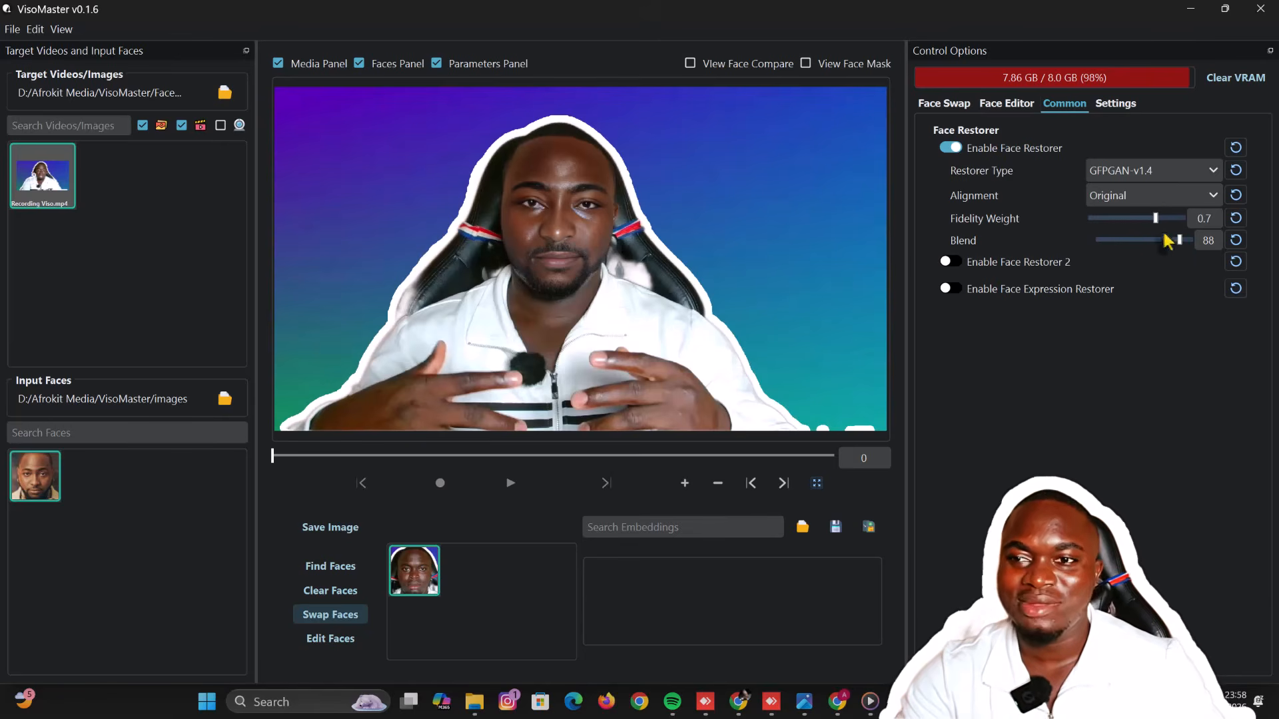
{"action": "left_click", "coordinate": [1146, 218]}
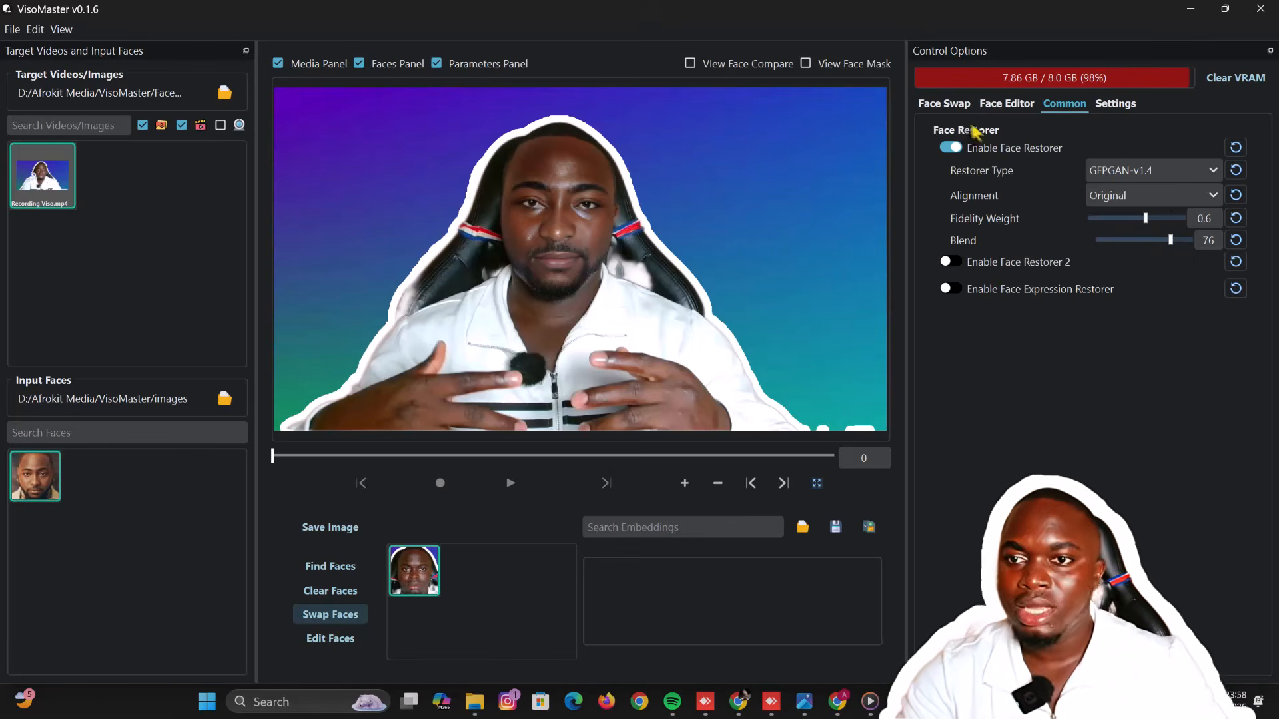
Set the face similarity Strength amount to 225 and record the face-swapped video
{"action": "left_click", "coordinate": [928, 107]}
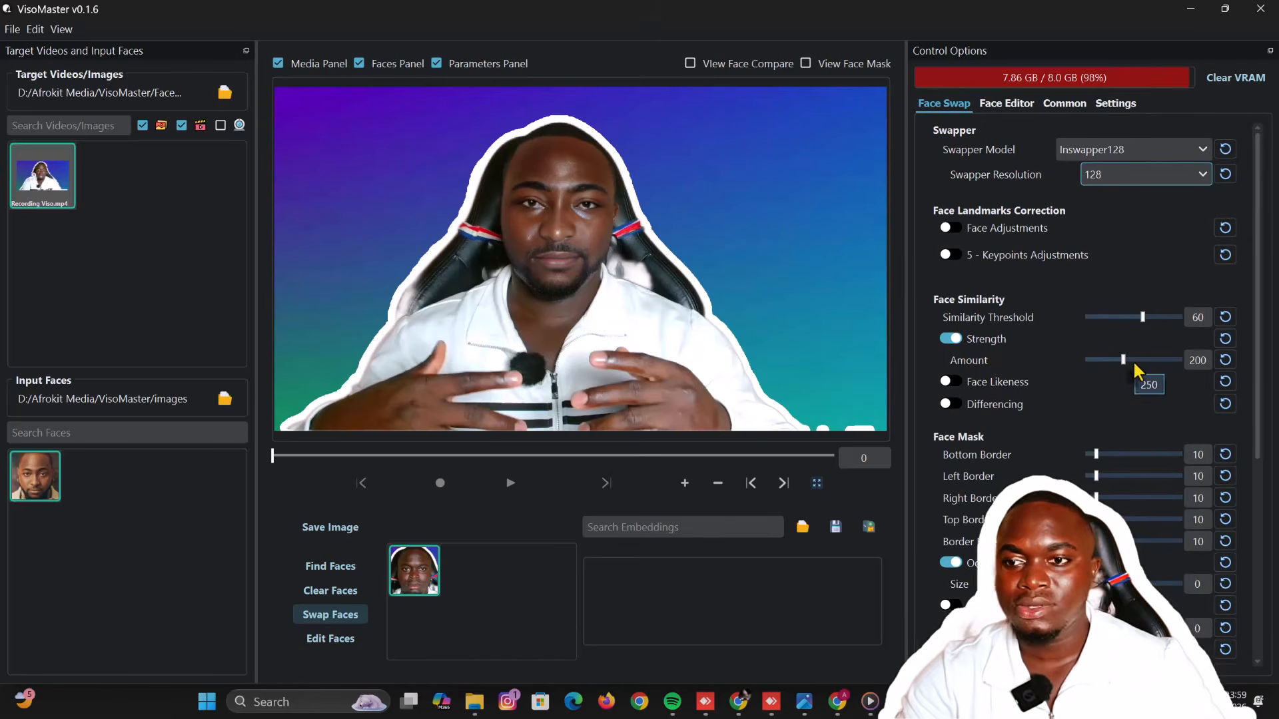
{"action": "left_click_drag", "start_coordinate": [1129, 355], "coordinate": [1128, 357]}
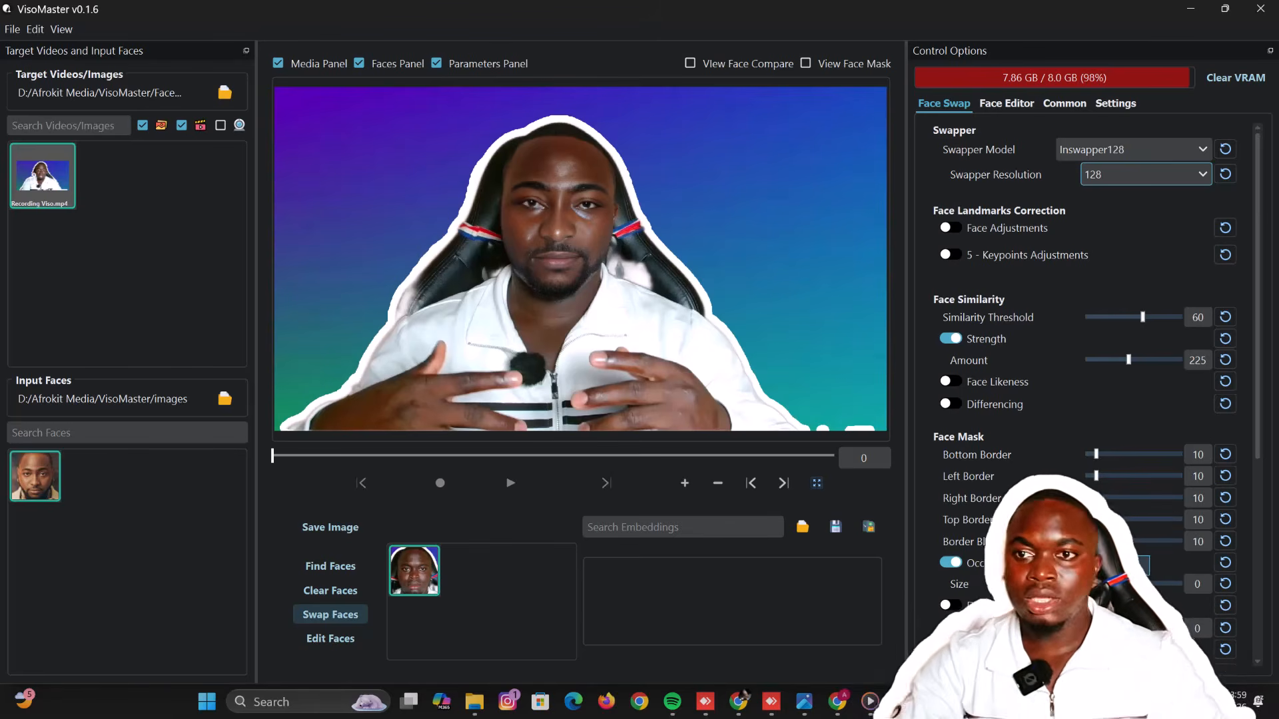
{"action": "left_click", "coordinate": [440, 483]}
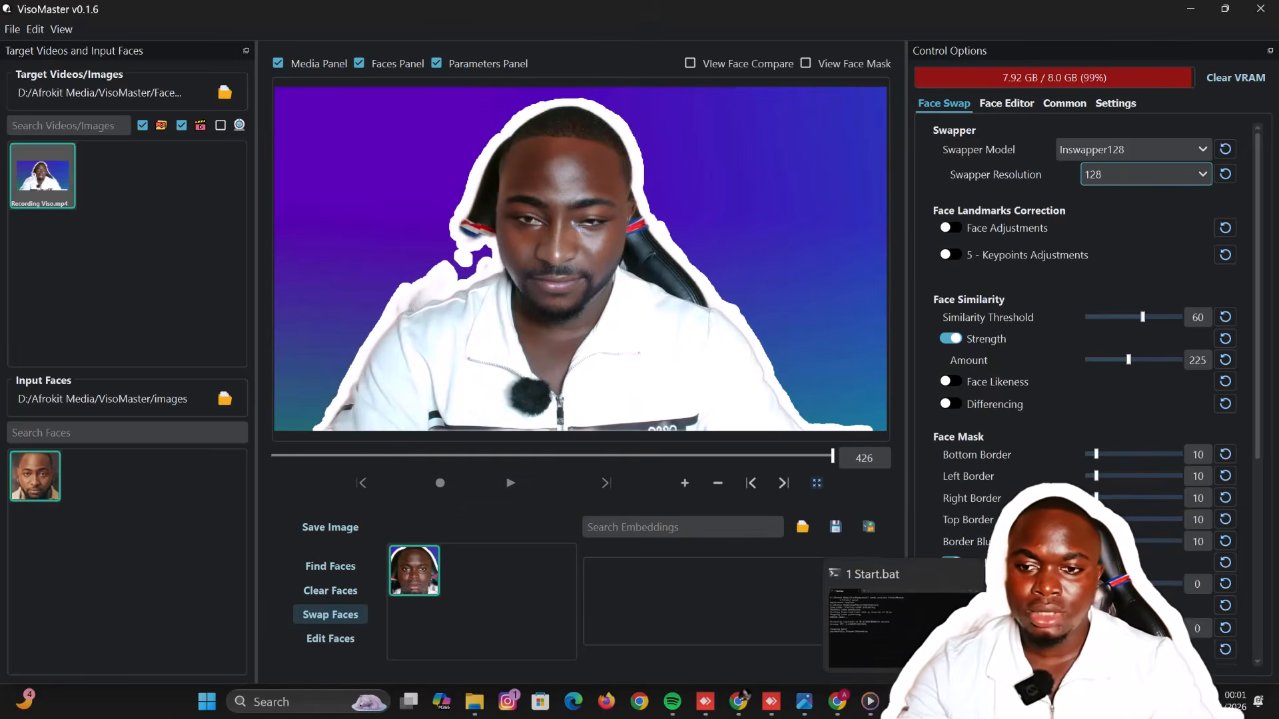
Check the video processing status in the 1 Start.bat console and minimize the console
{"action": "left_click", "coordinate": [903, 702]}
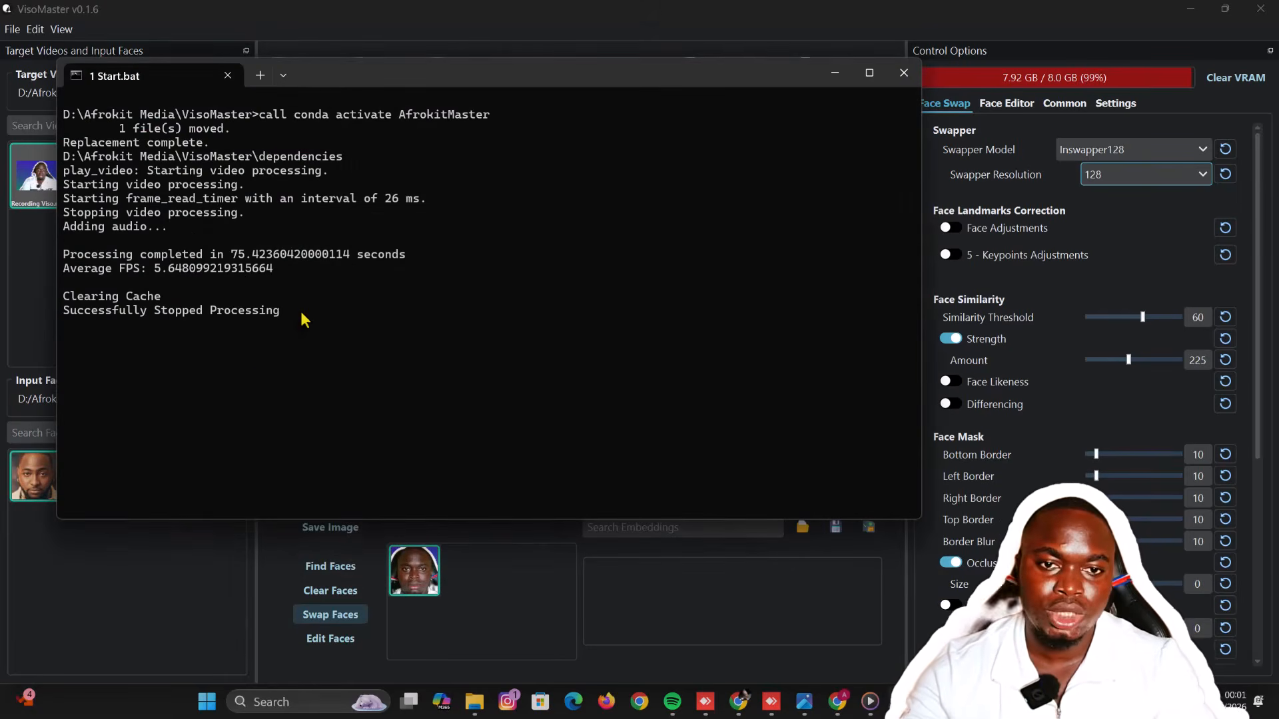
{"action": "left_click_drag", "start_coordinate": [301, 310], "coordinate": [70, 310]}
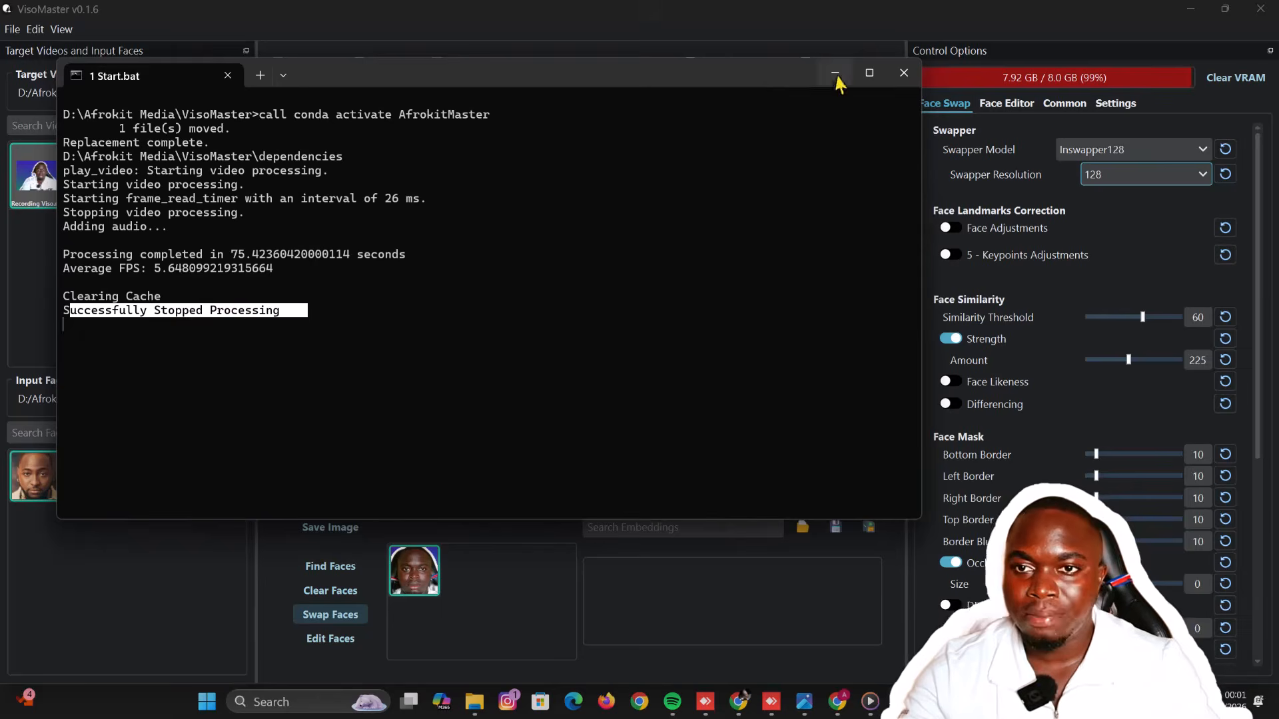
{"action": "left_click", "coordinate": [835, 74]}
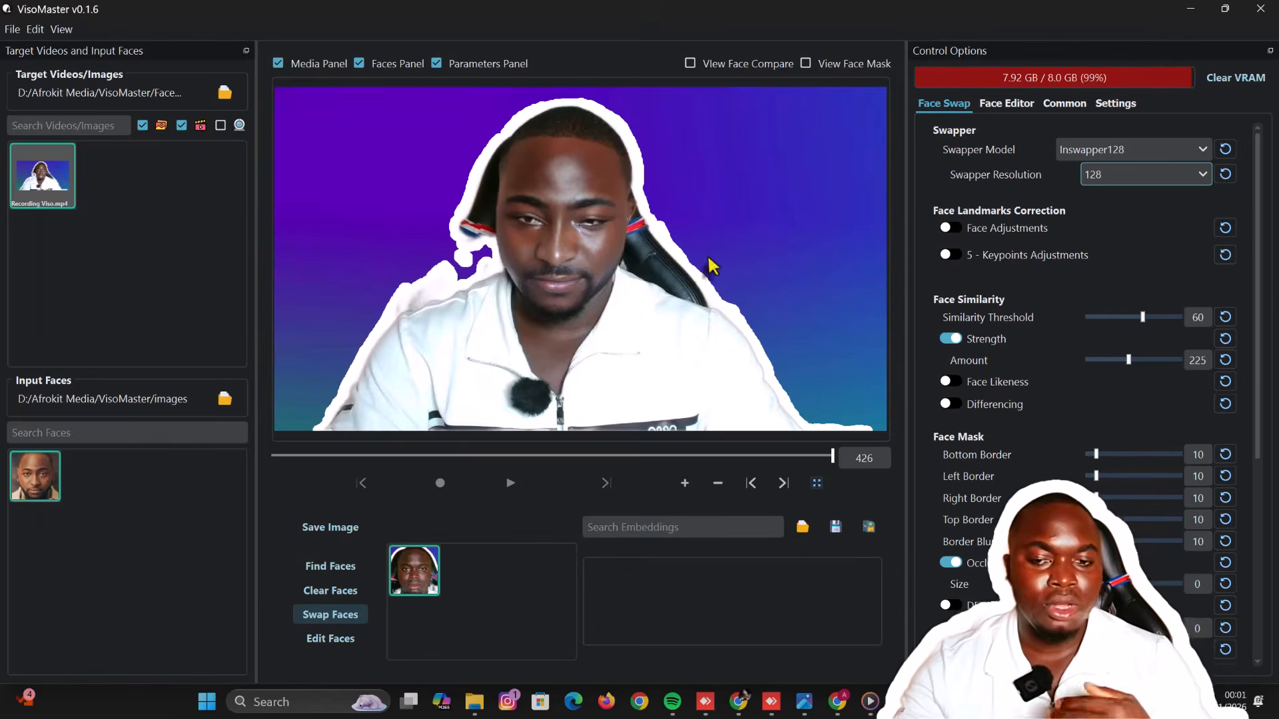
Open VisoMaster's output folder in File Explorer, switch to Media Player and play the original Recording Viso video for comparison
{"action": "left_click", "coordinate": [473, 703]}
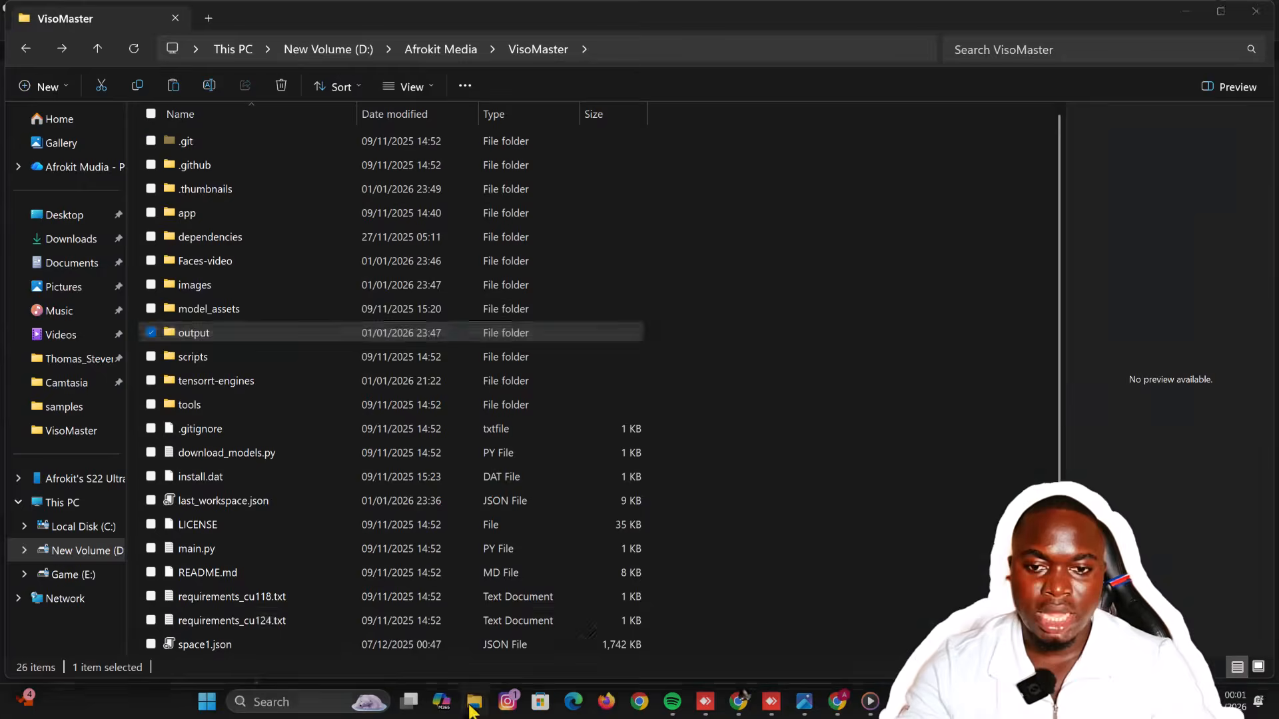
{"action": "double_click", "coordinate": [246, 332]}
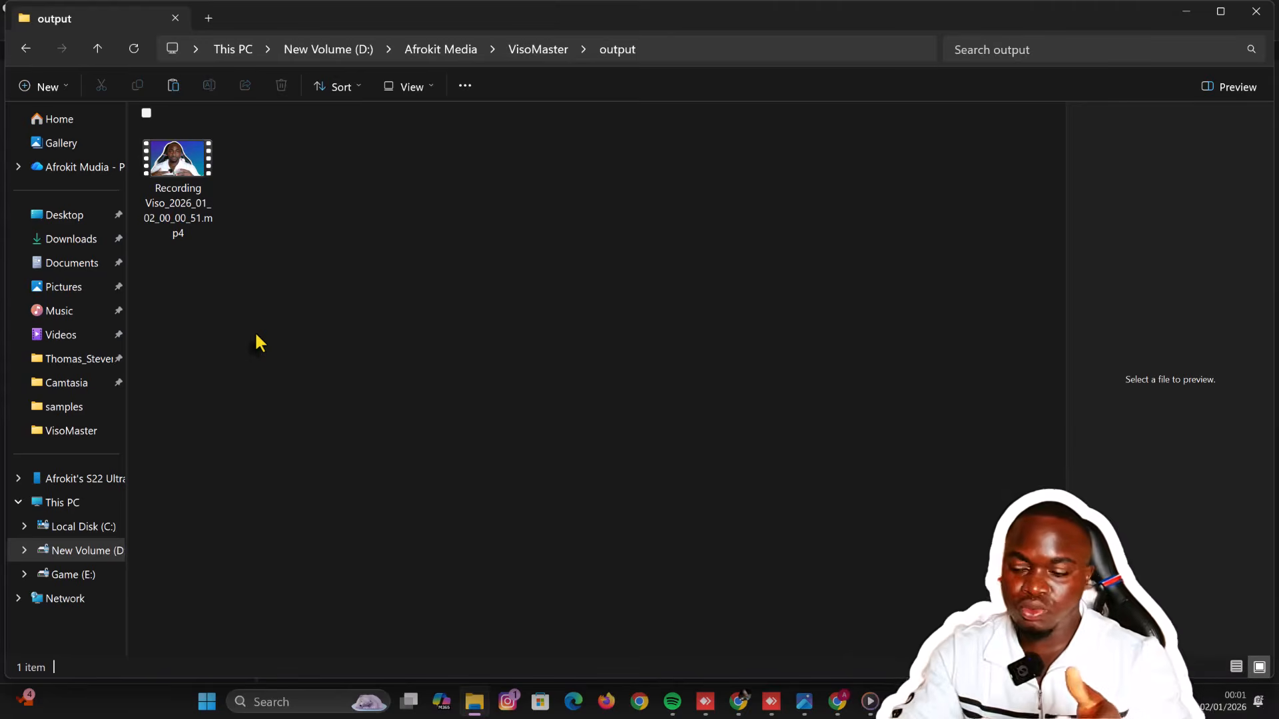
{"action": "key", "text": "alt+Tab"}
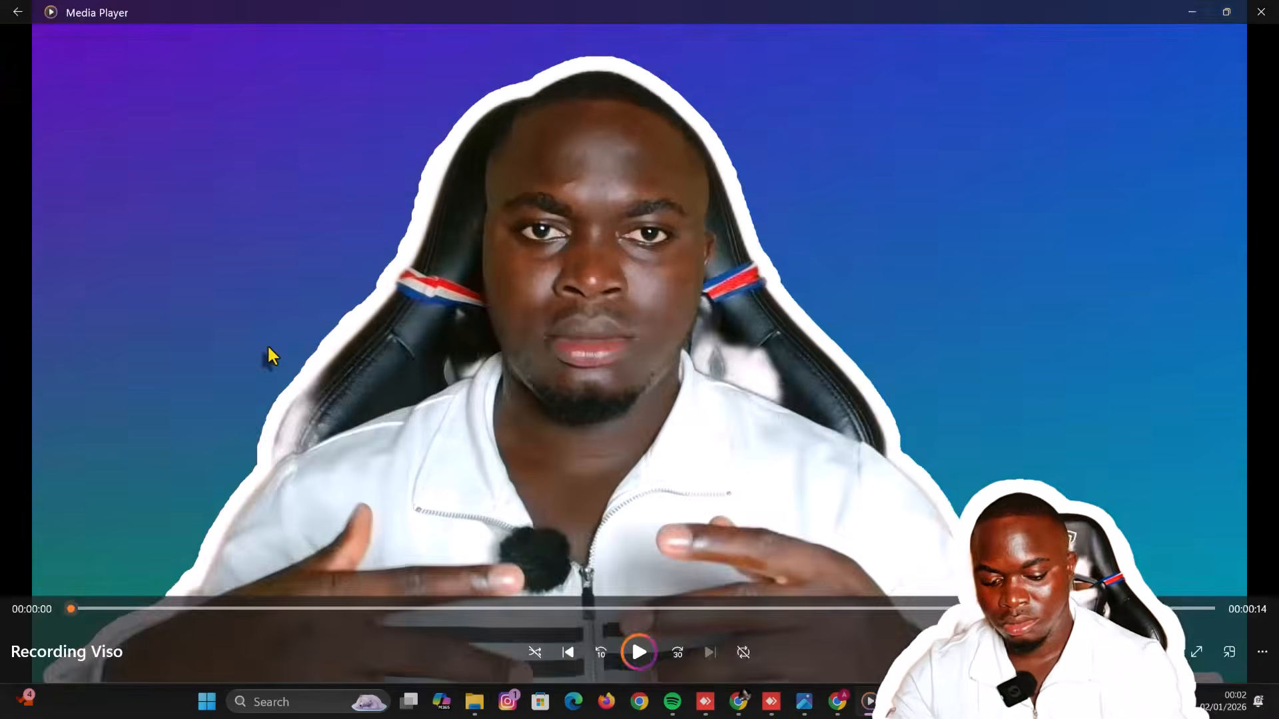
{"action": "left_click", "coordinate": [268, 351]}
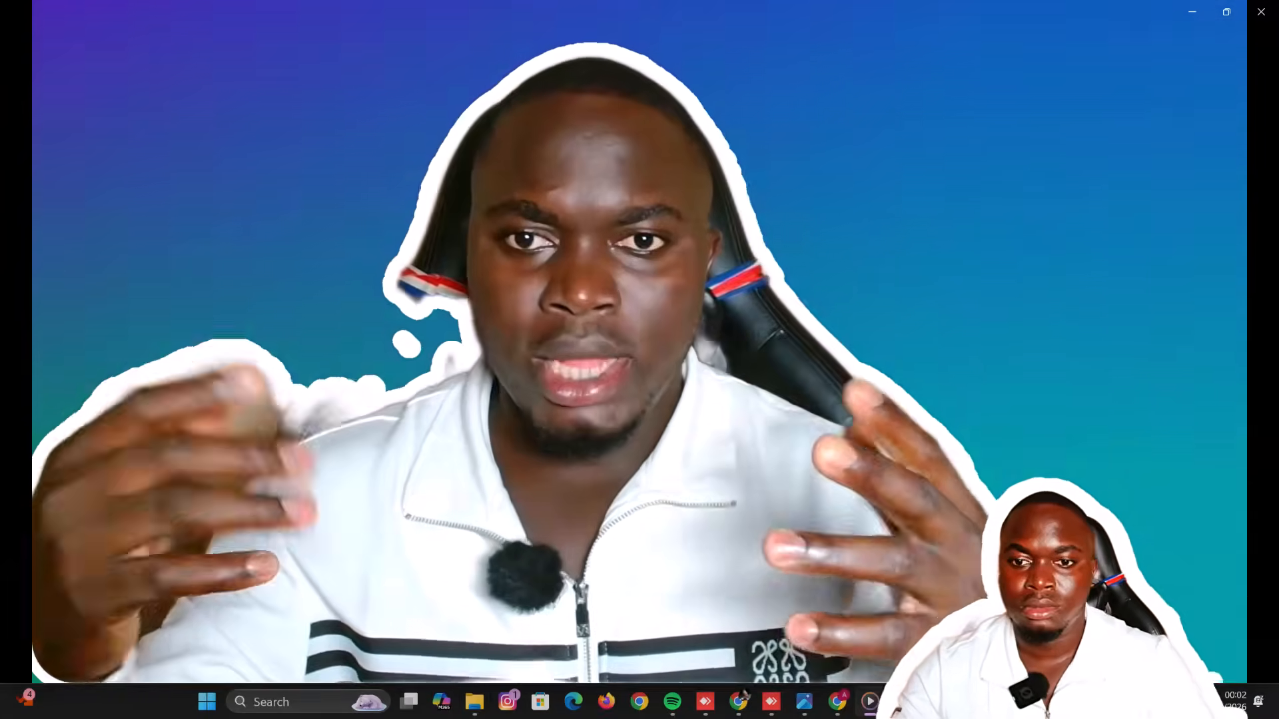